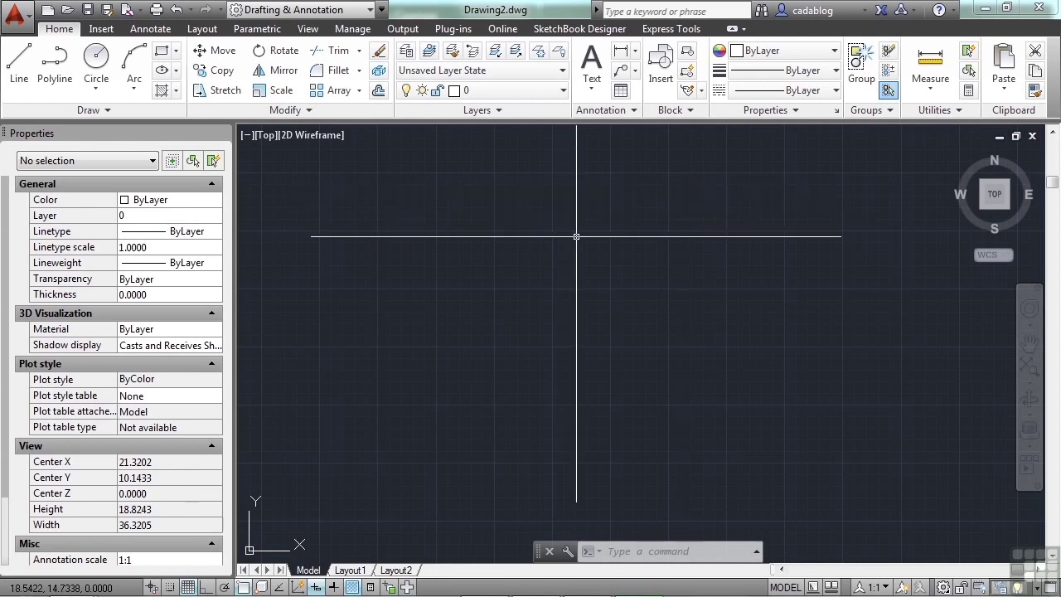
# Open the Publish dialog and widen it so the sheet list columns fit.
pyautogui.write('PUBLISH')
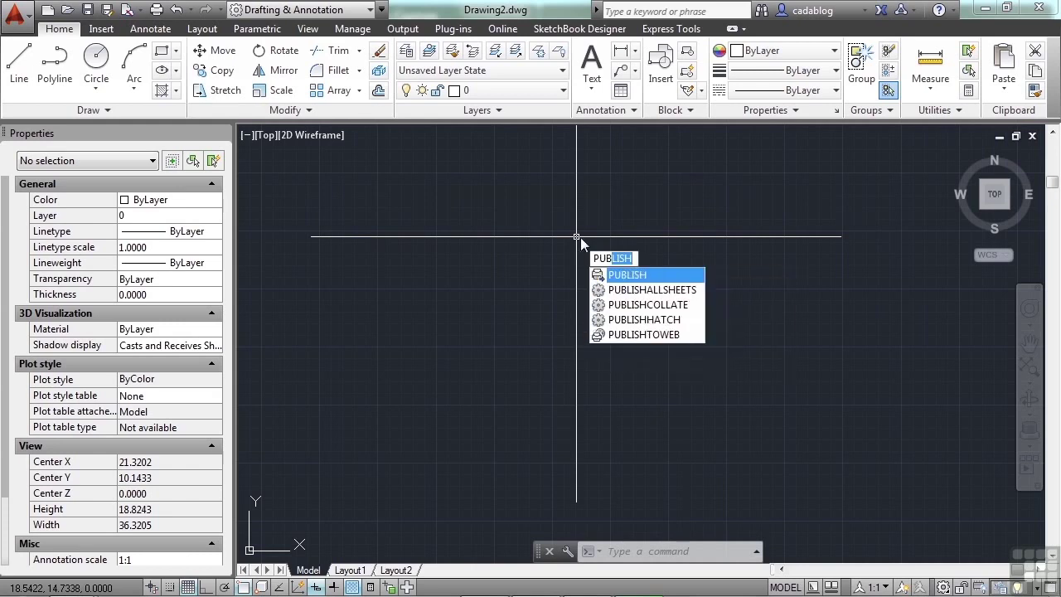
pyautogui.press('Escape')
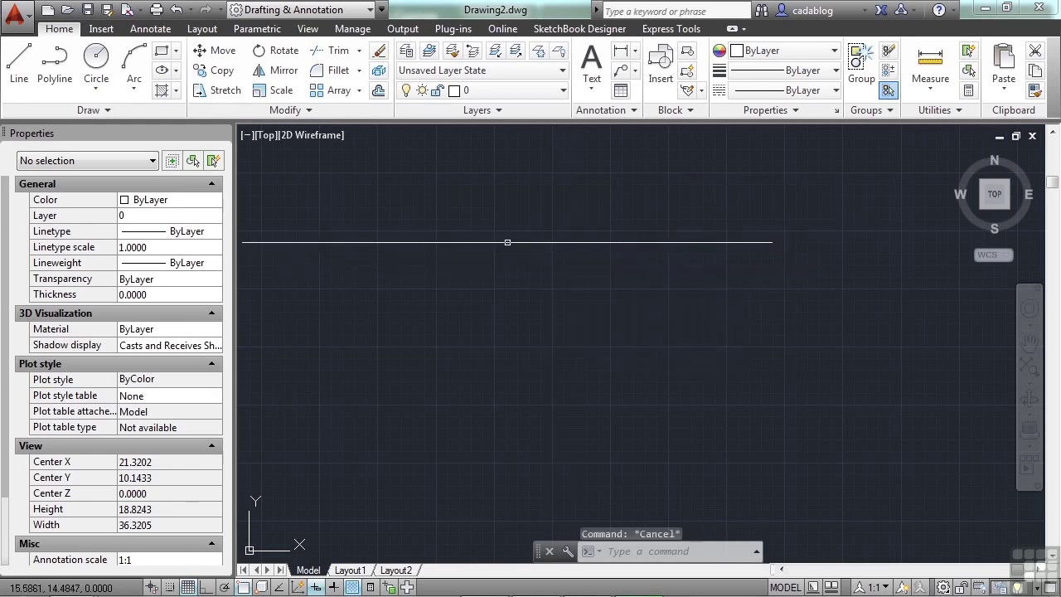
pyautogui.click(16, 18)
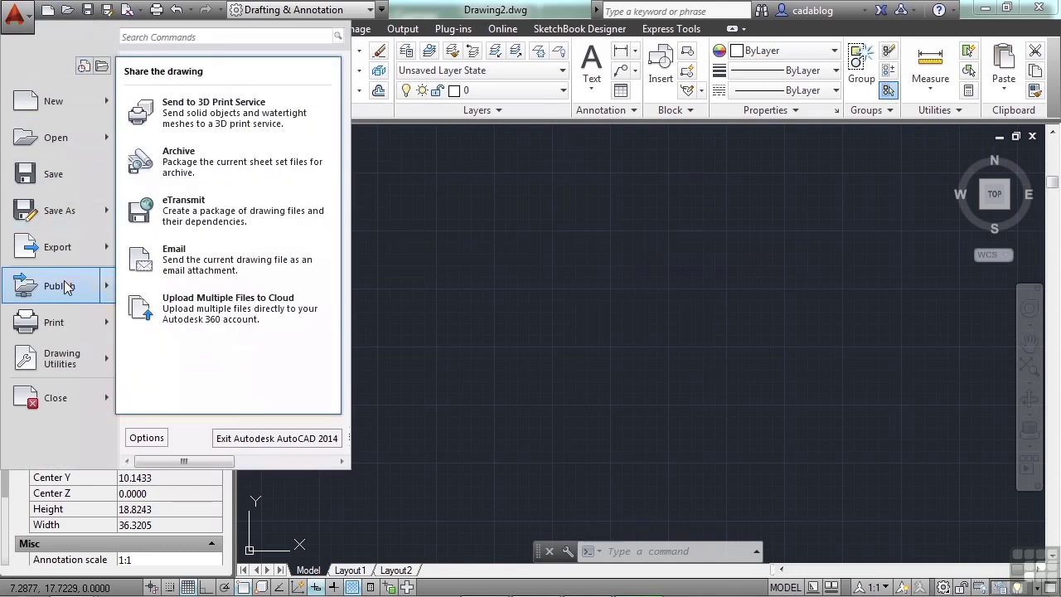
pyautogui.press('Escape')
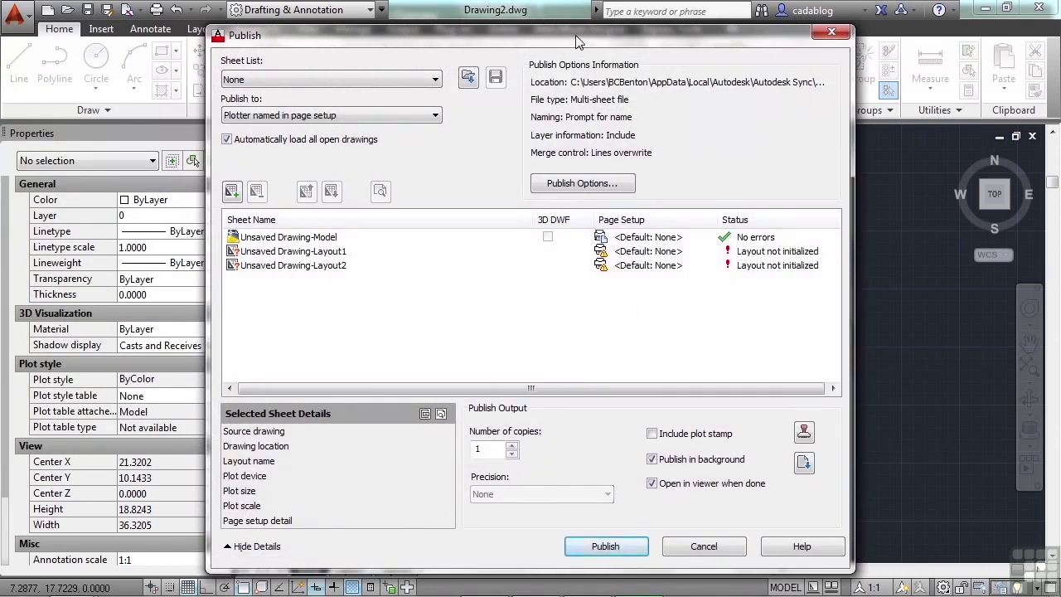
pyautogui.moveTo(578, 41); pyautogui.dragTo(548, 27)
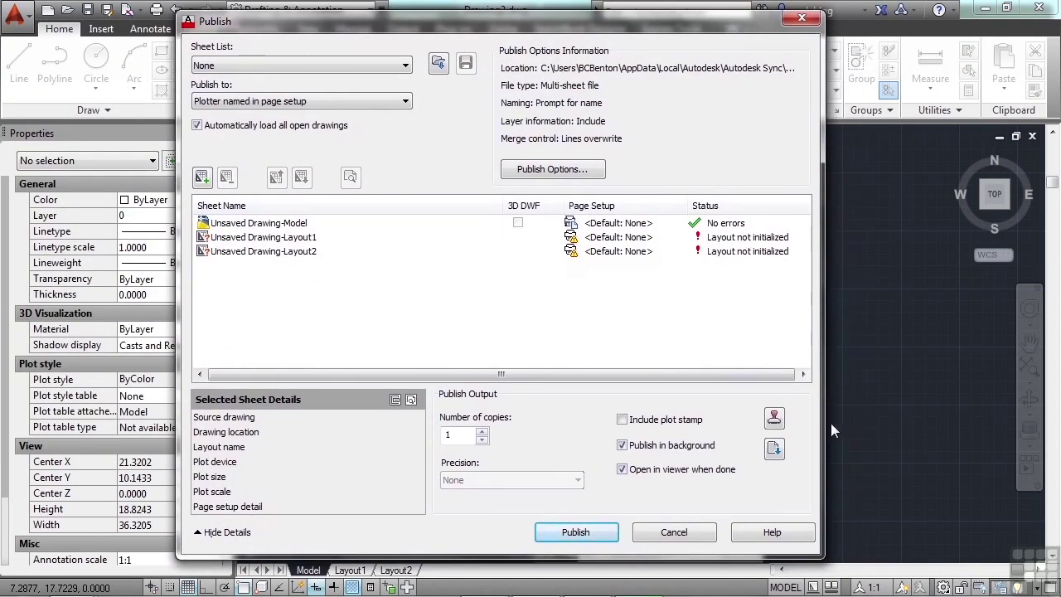
pyautogui.moveTo(829, 423); pyautogui.dragTo(887, 423)
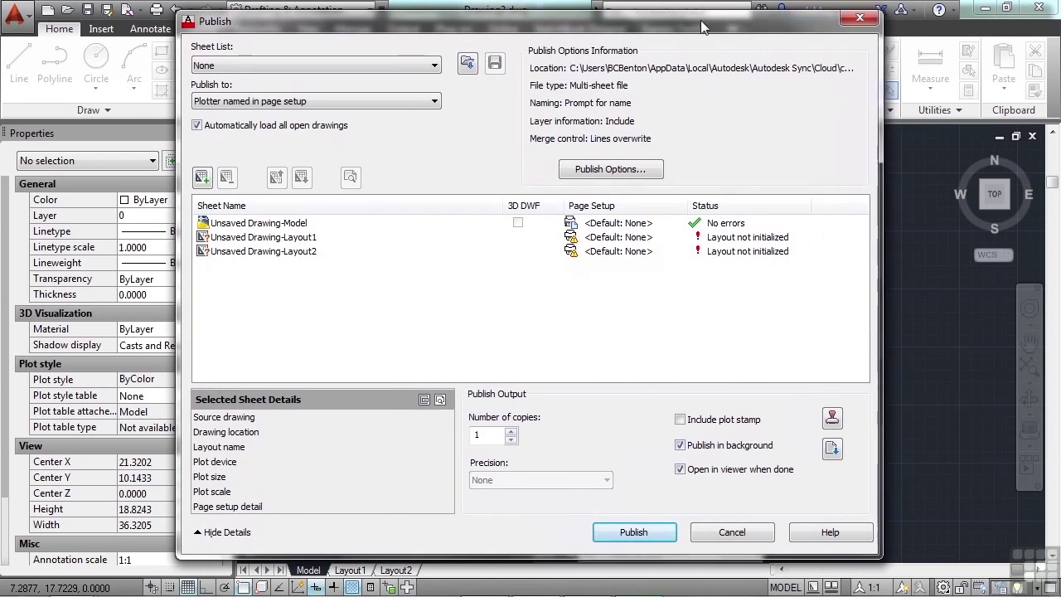
pyautogui.moveTo(700, 15); pyautogui.dragTo(682, 6)
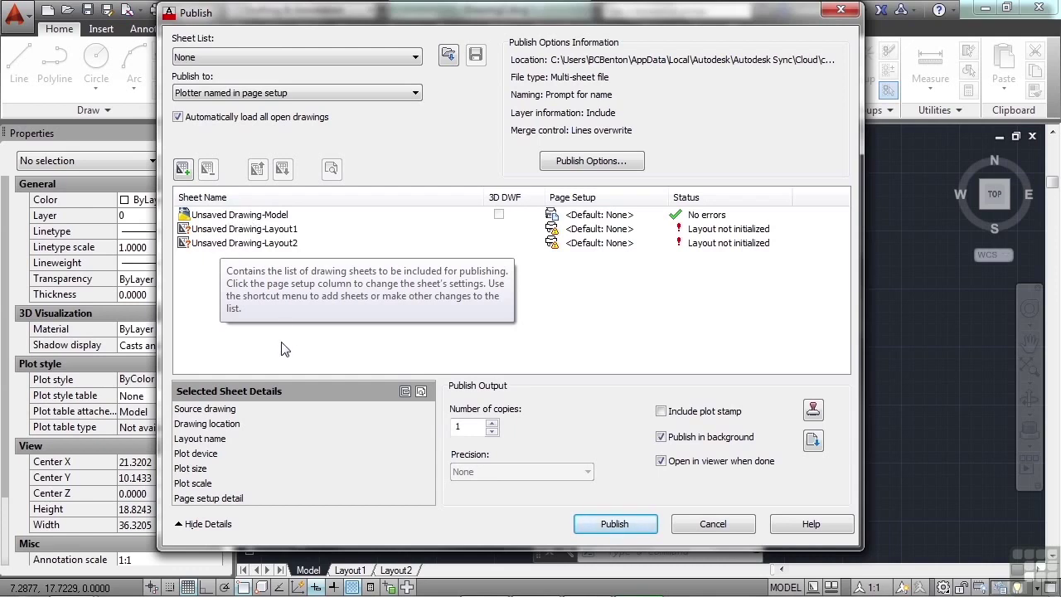
# Remove the Model, Layout1 and Layout2 sheets of the unsaved drawing from the publish list.
pyautogui.click(272, 217)
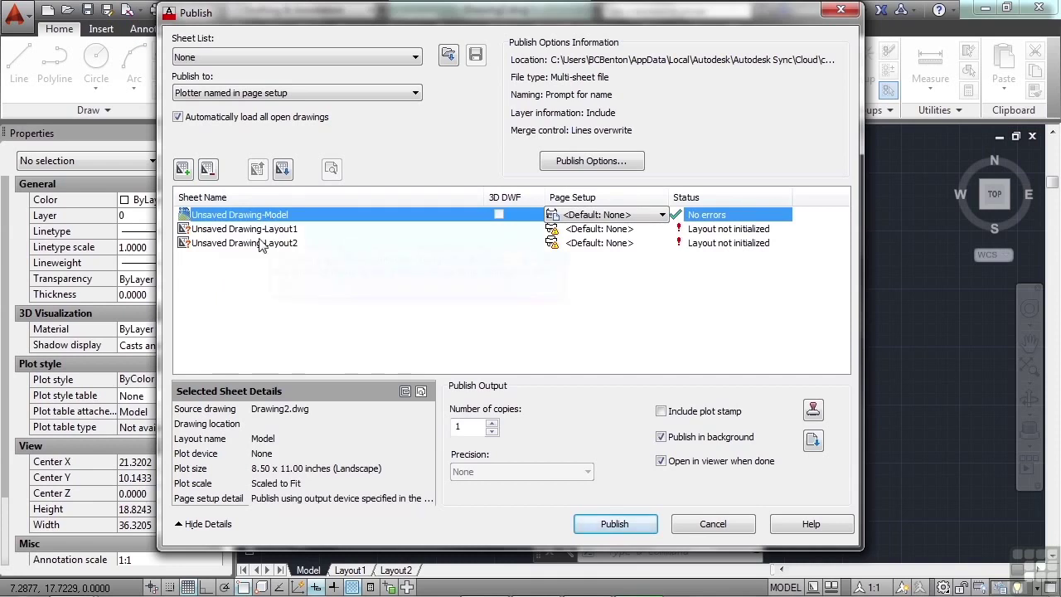
pyautogui.click(259, 287)
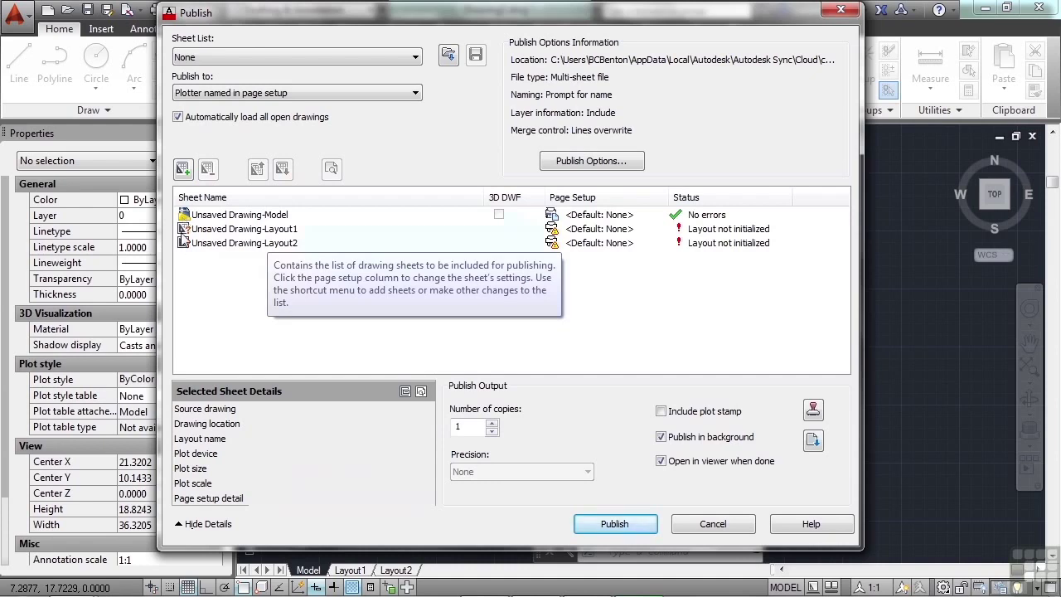
pyautogui.click(221, 243)
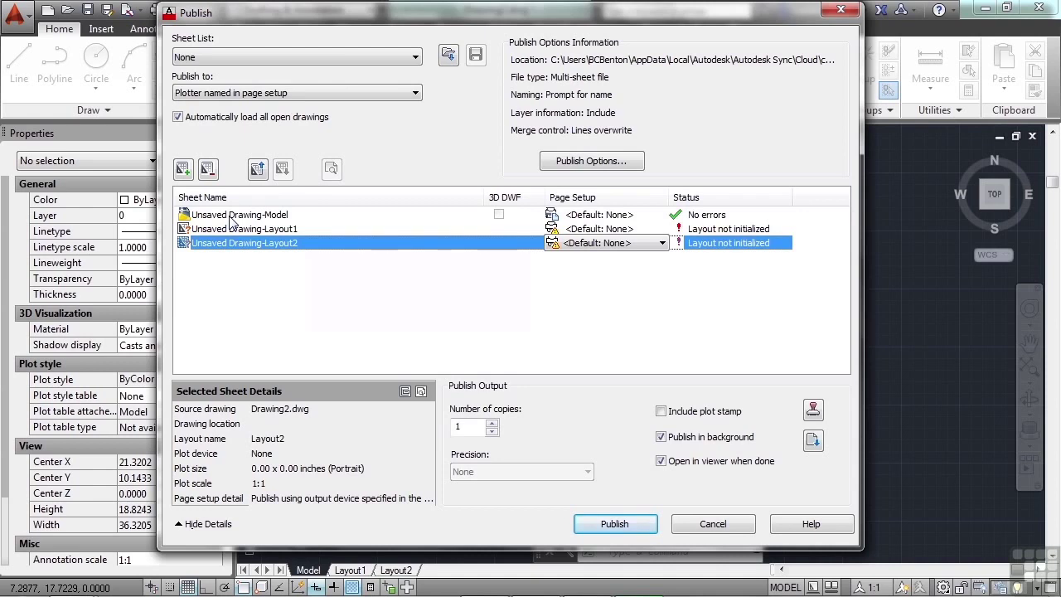
pyautogui.keyDown('shift'); pyautogui.click(231, 217); pyautogui.keyUp('shift')
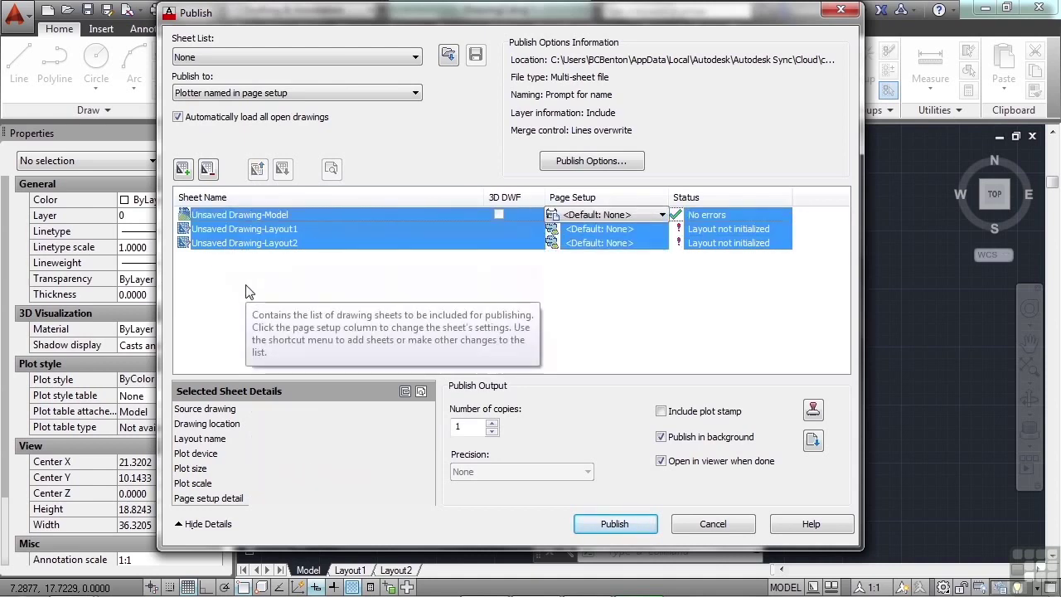
pyautogui.click(208, 170)
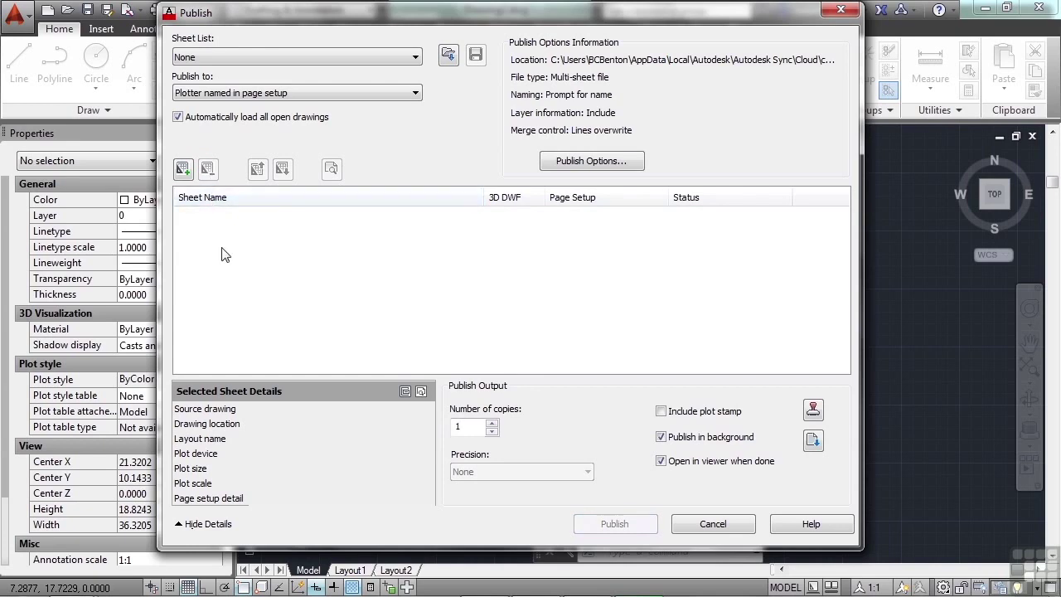
# Start adding sheets and select all five drawings in folder 13, from architectural_-_annotation_scaling_and_multileaders.dwg through truetype.dwg.
pyautogui.click(183, 168)
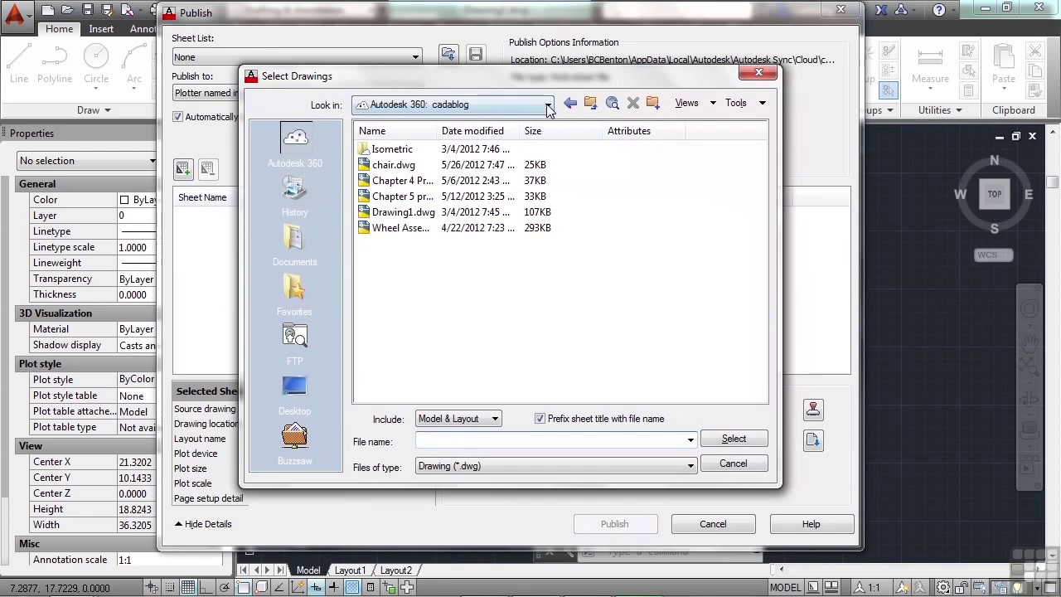
pyautogui.moveTo(439, 131); pyautogui.dragTo(471, 131)
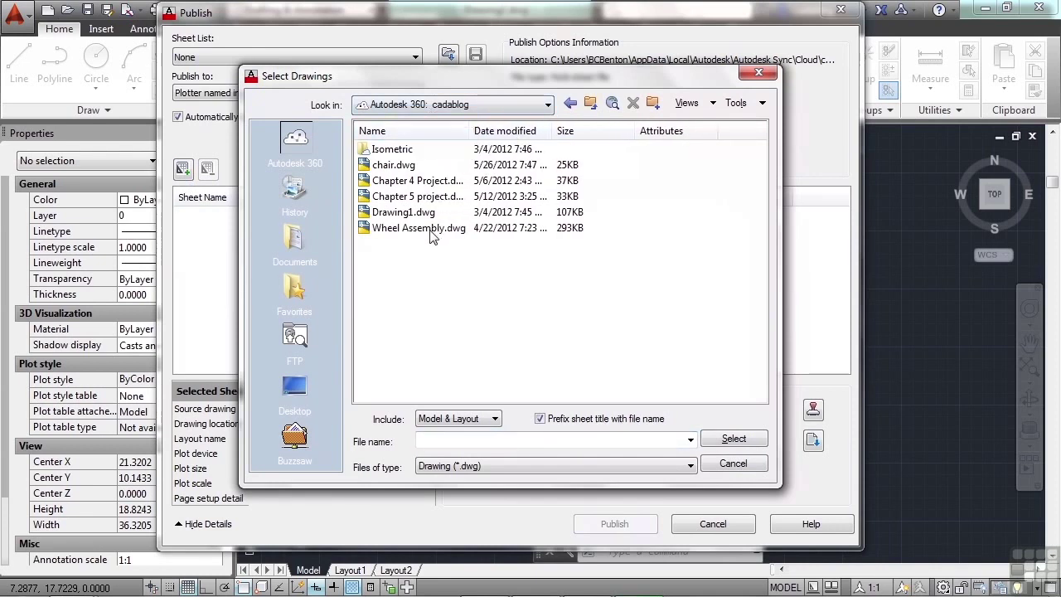
pyautogui.click(548, 105)
pyautogui.click(531, 155)
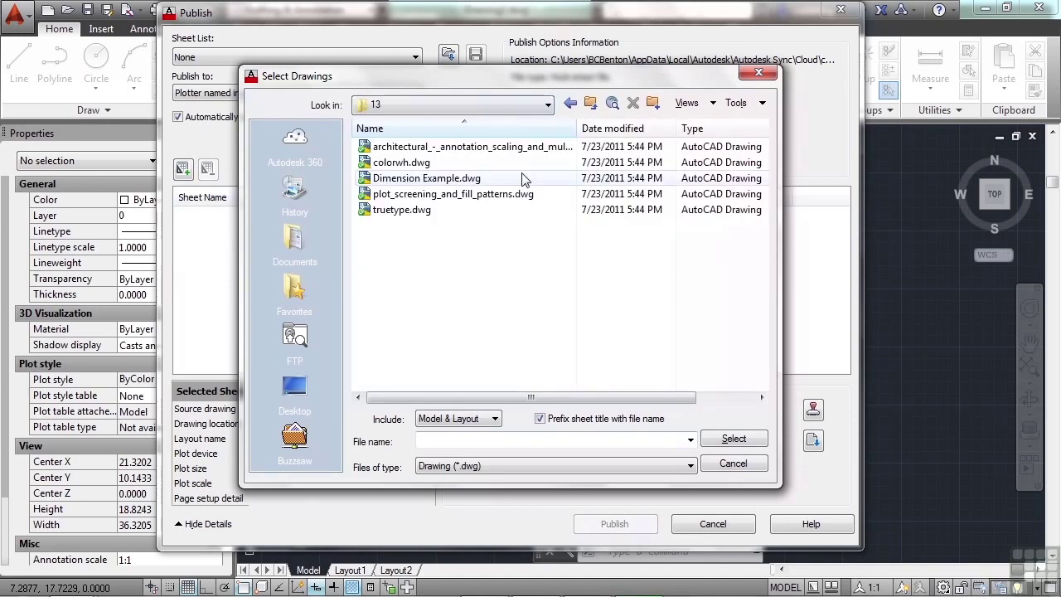
pyautogui.click(412, 151)
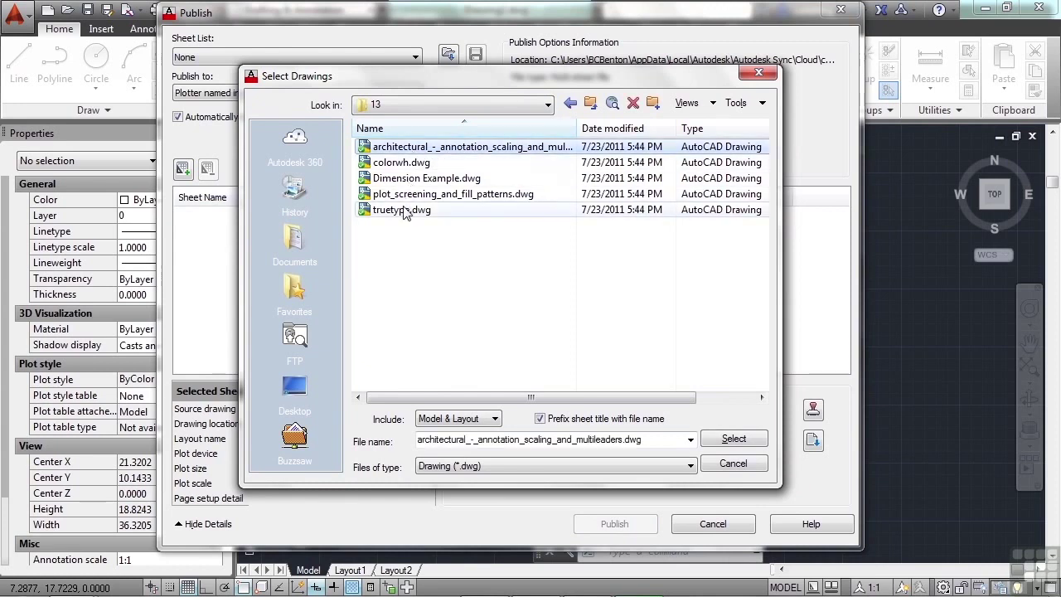
pyautogui.keyDown('shift'); pyautogui.click(404, 211); pyautogui.keyUp('shift')
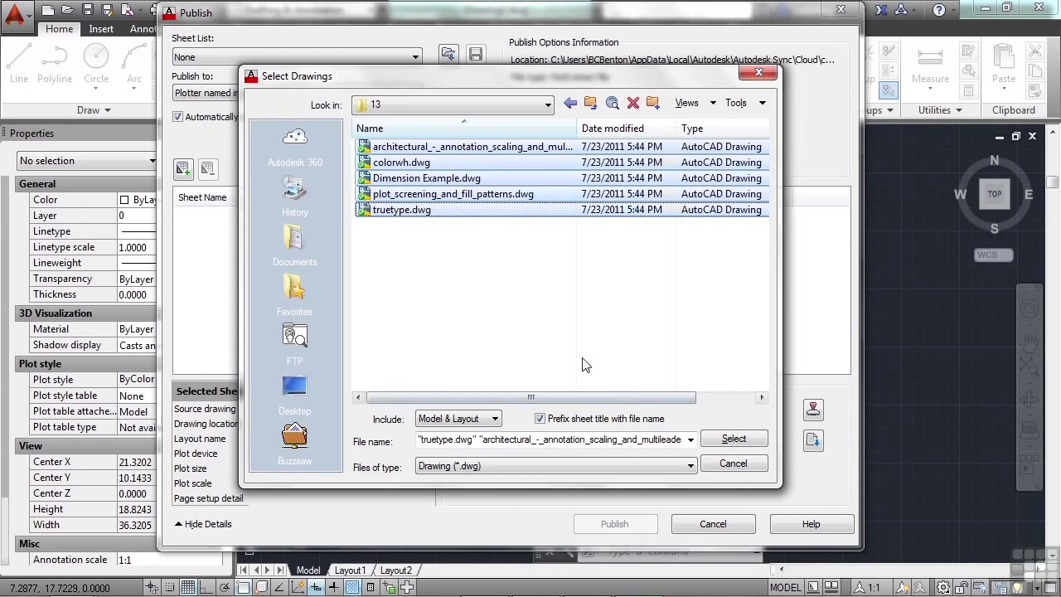
# Set the sheets to include to Model & Layout and add the selected drawings to the publish list.
pyautogui.click(483, 424)
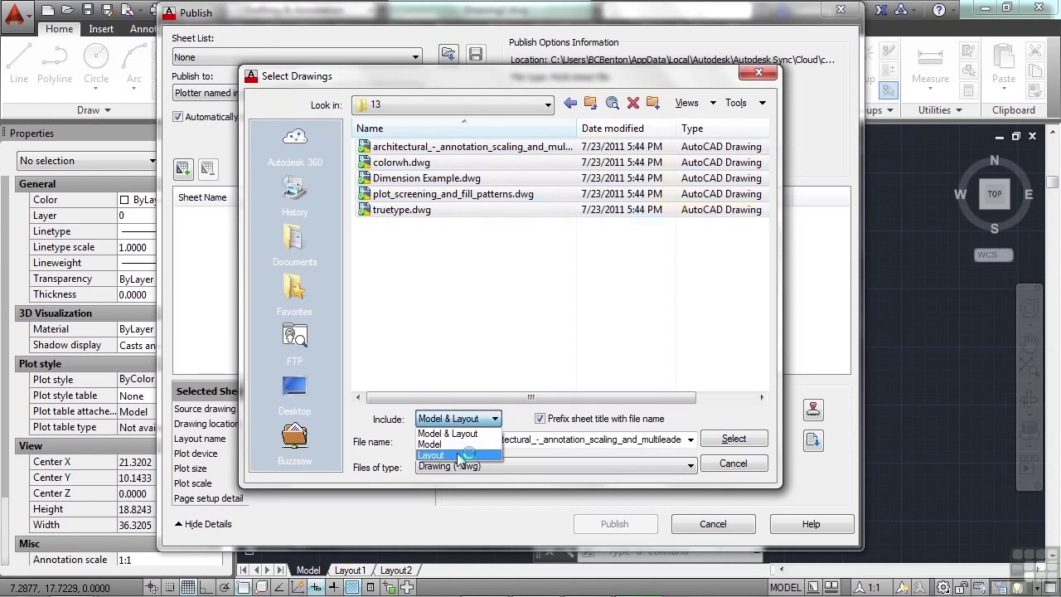
pyautogui.click(459, 455)
pyautogui.click(489, 419)
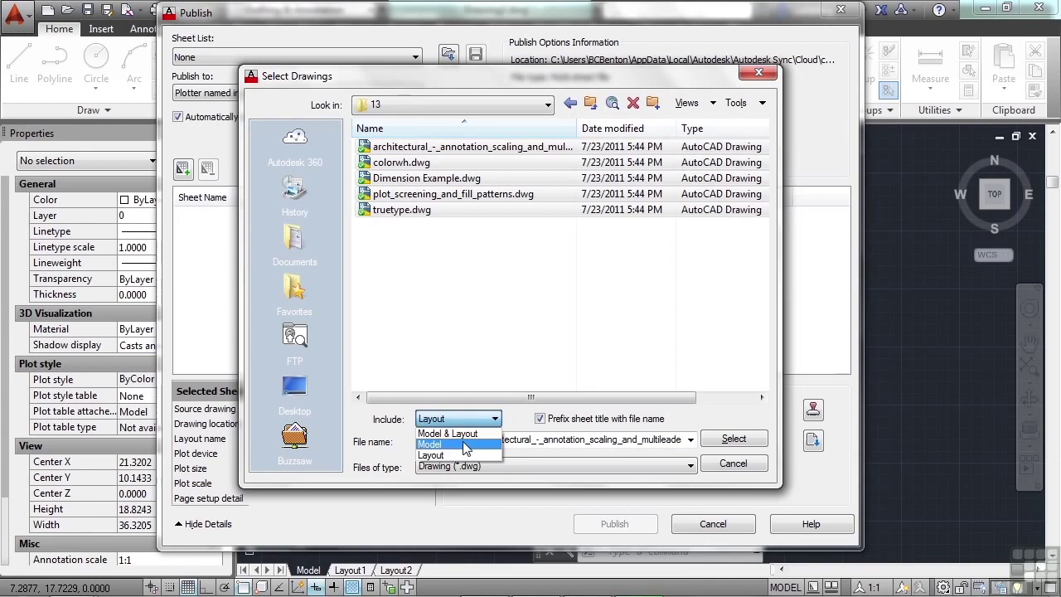
pyautogui.click(452, 433)
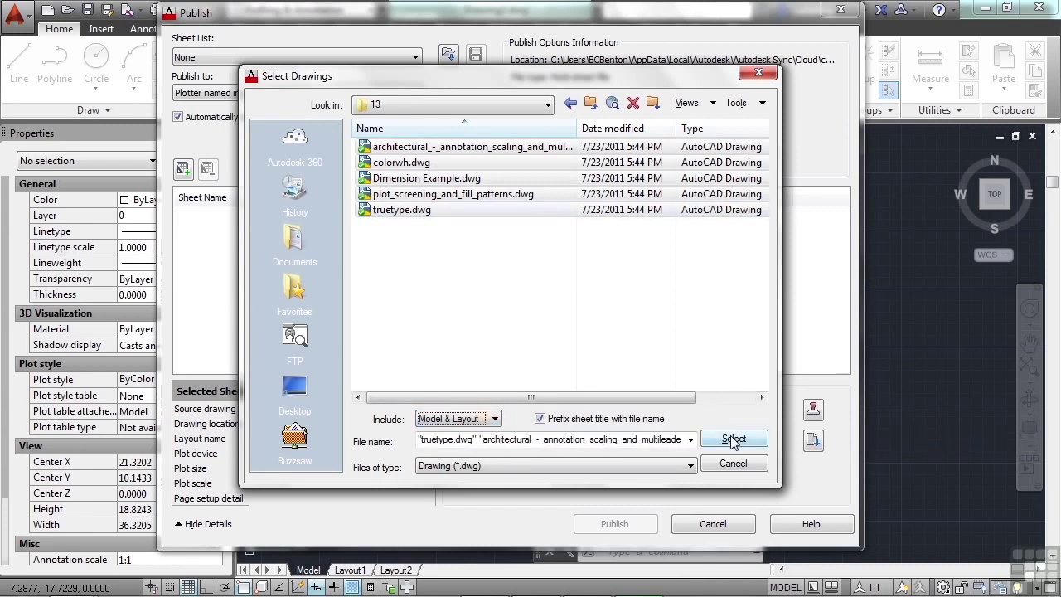
pyautogui.click(734, 438)
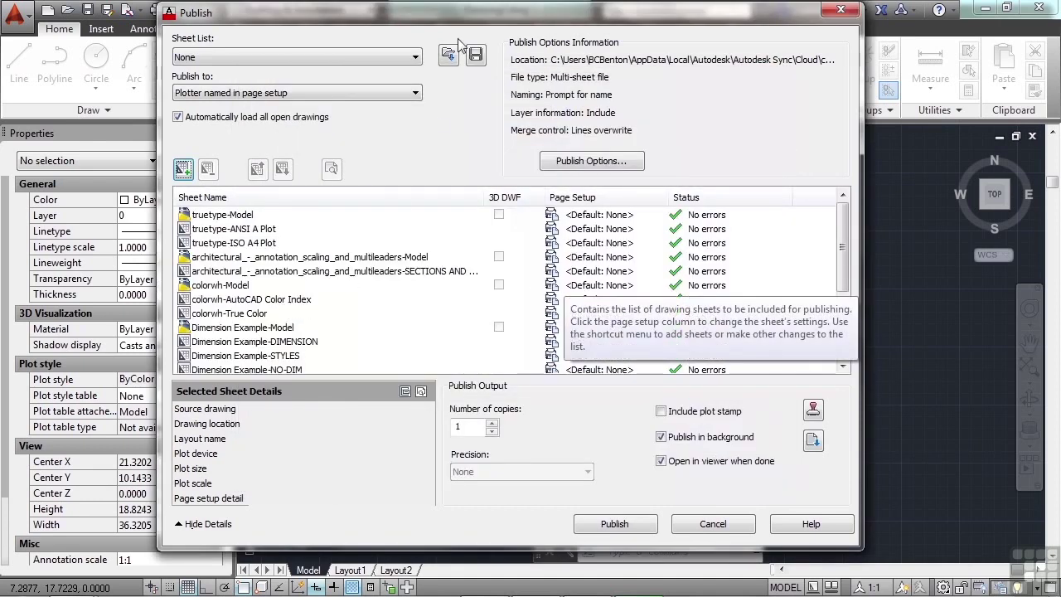
# Remove the plot_screening_and_fill_patterns-Model and Dimension Example-Model sheets from the publish list.
pyautogui.moveTo(476, 12); pyautogui.dragTo(482, 11)
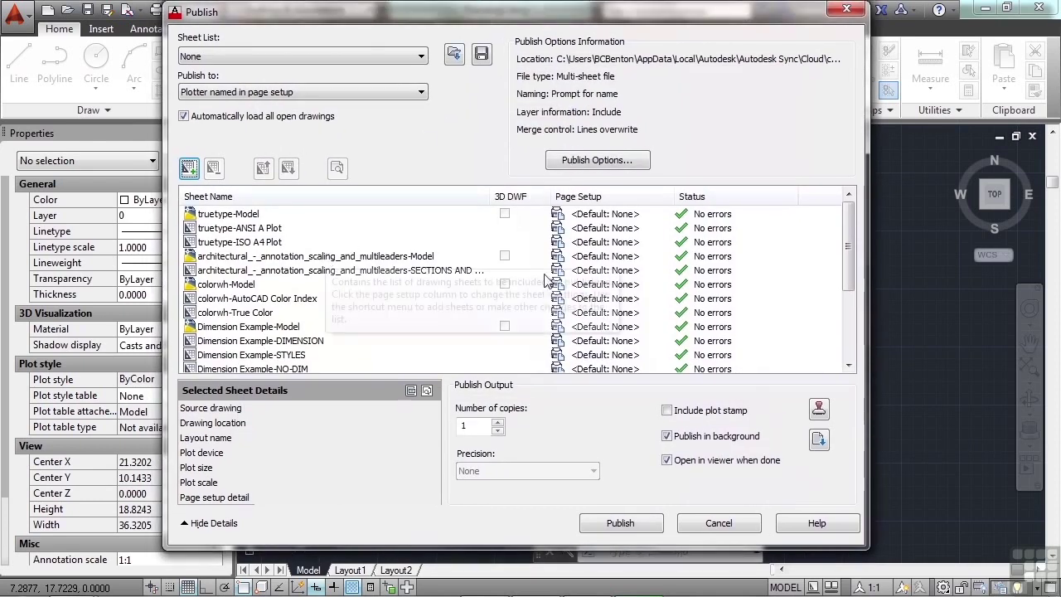
pyautogui.moveTo(845, 236); pyautogui.dragTo(841, 339)
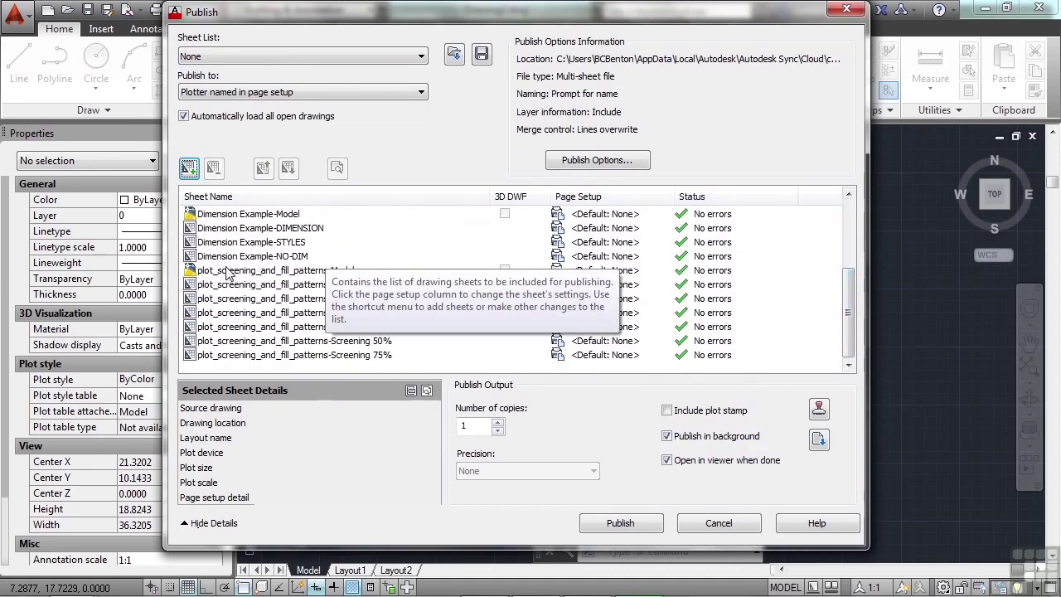
pyautogui.click(238, 286)
pyautogui.click(245, 272)
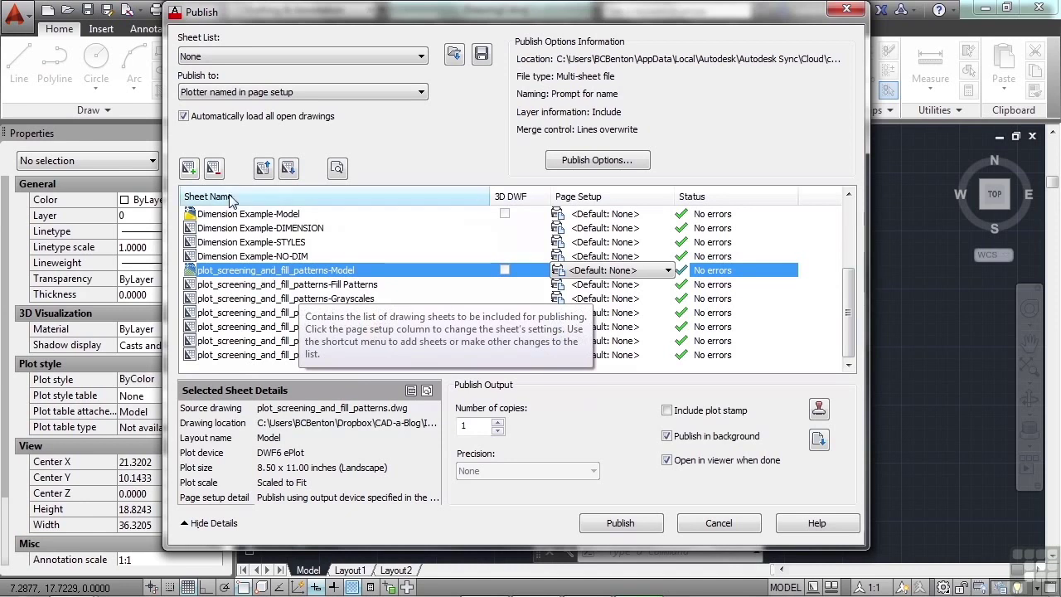
pyautogui.click(214, 168)
pyautogui.click(228, 230)
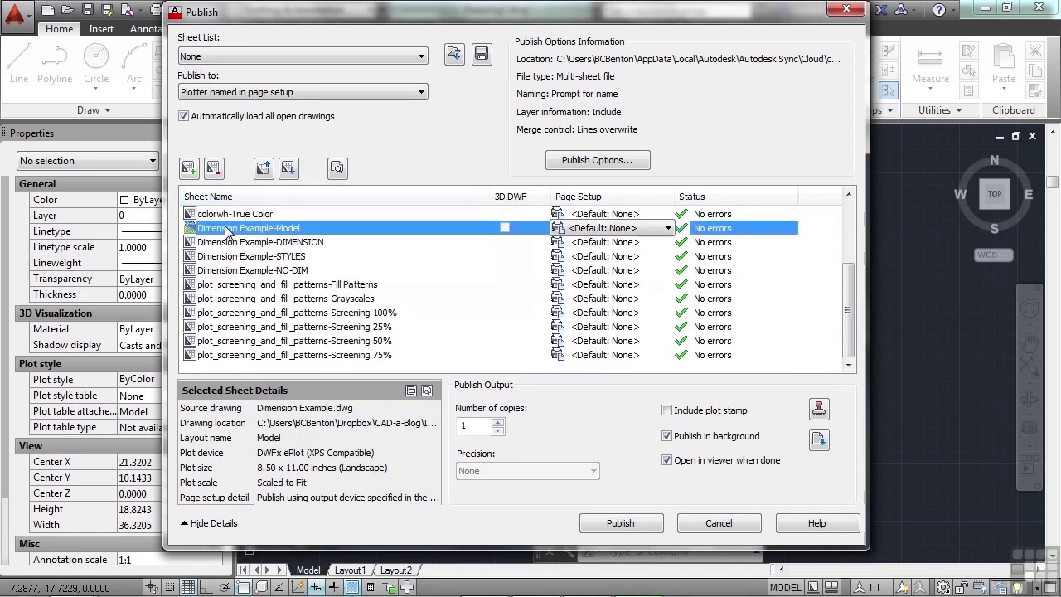
pyautogui.click(214, 168)
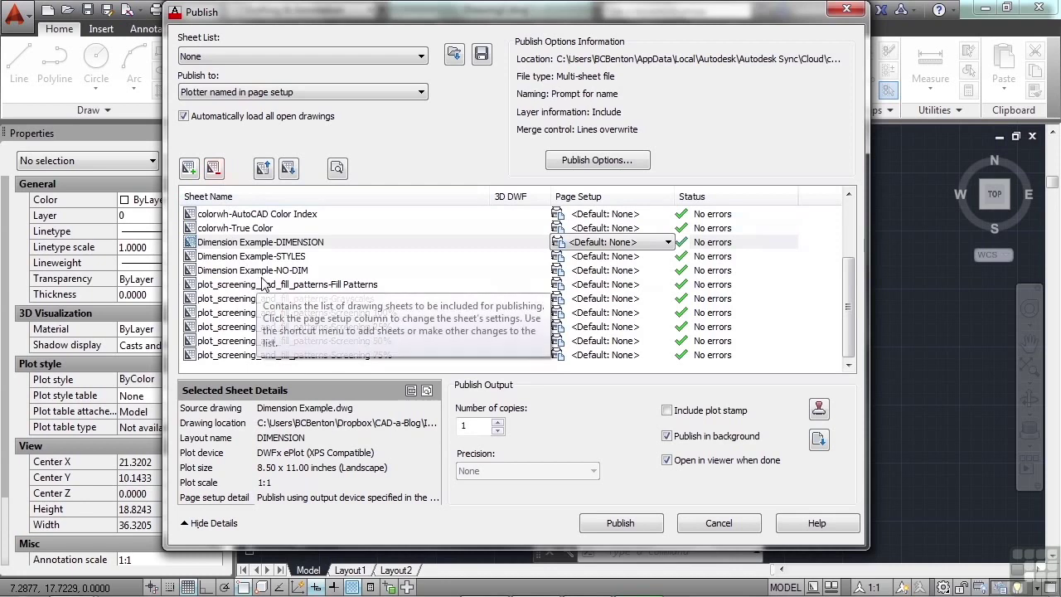
# Remove the colorwh-Model, architectural_-_annotation_scaling_and_multileaders-Model and truetype-Model sheets from the publish list.
pyautogui.scroll(2, 845, 294)
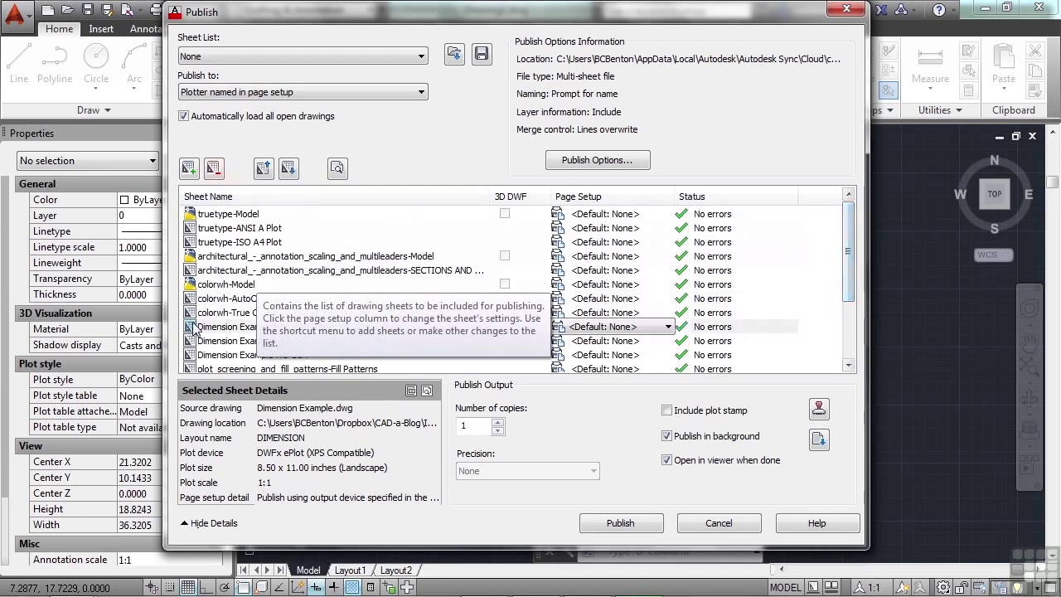
pyautogui.click(222, 284)
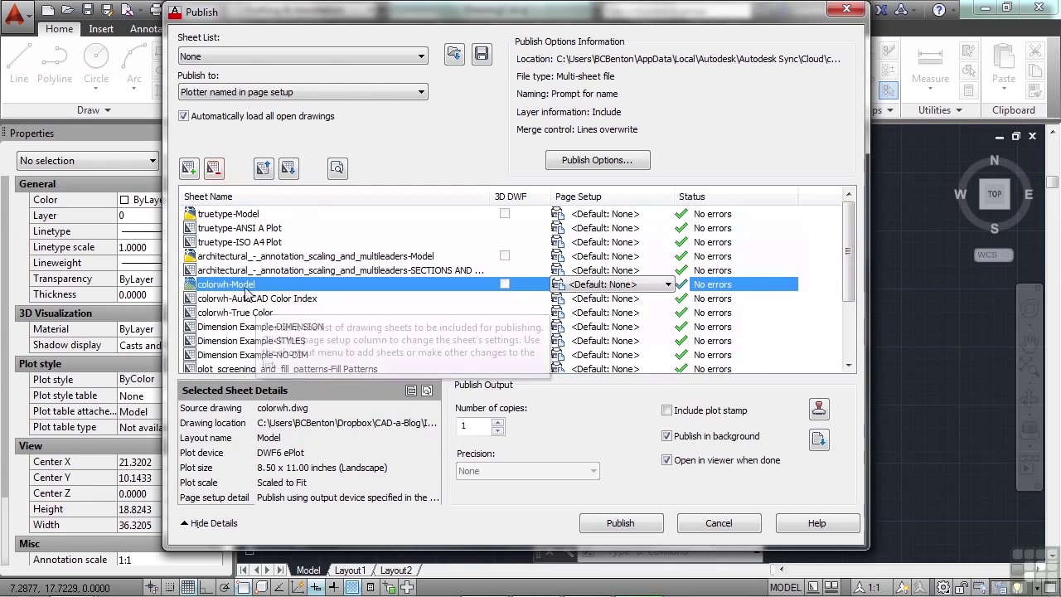
pyautogui.rightClick(242, 283)
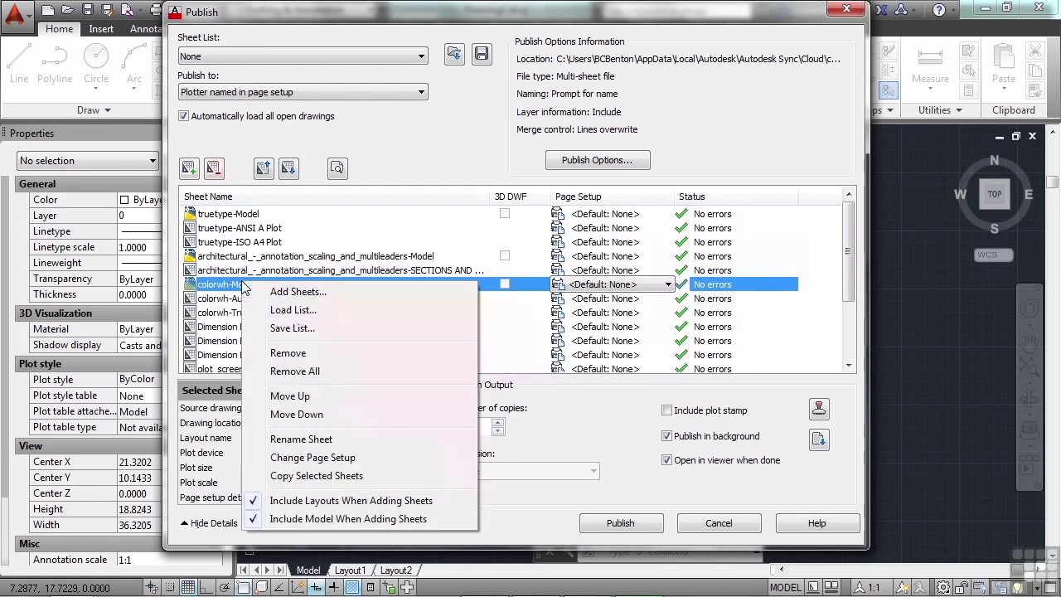
pyautogui.click(298, 355)
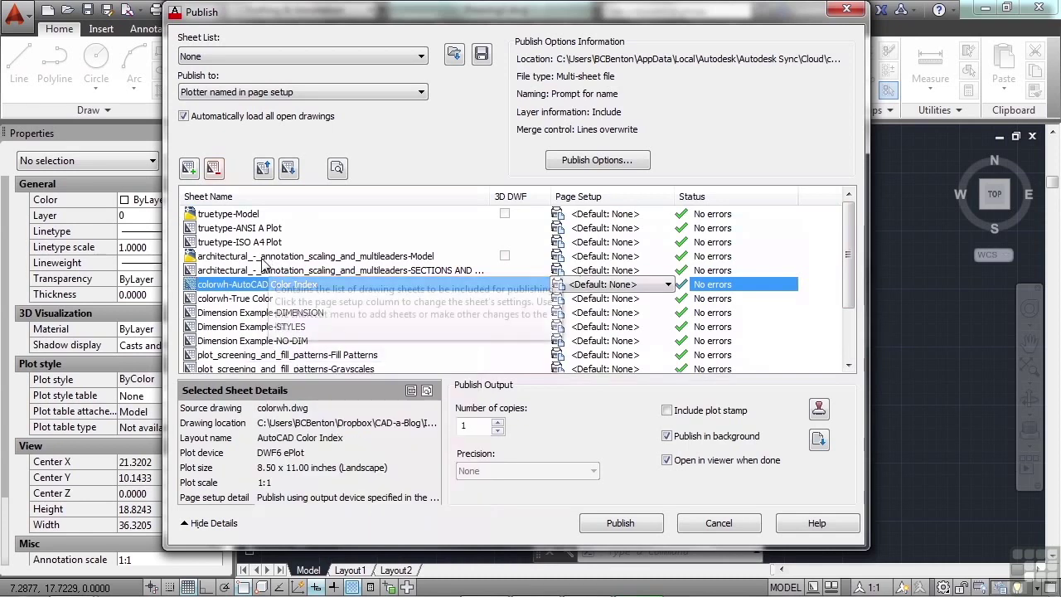
pyautogui.click(264, 257)
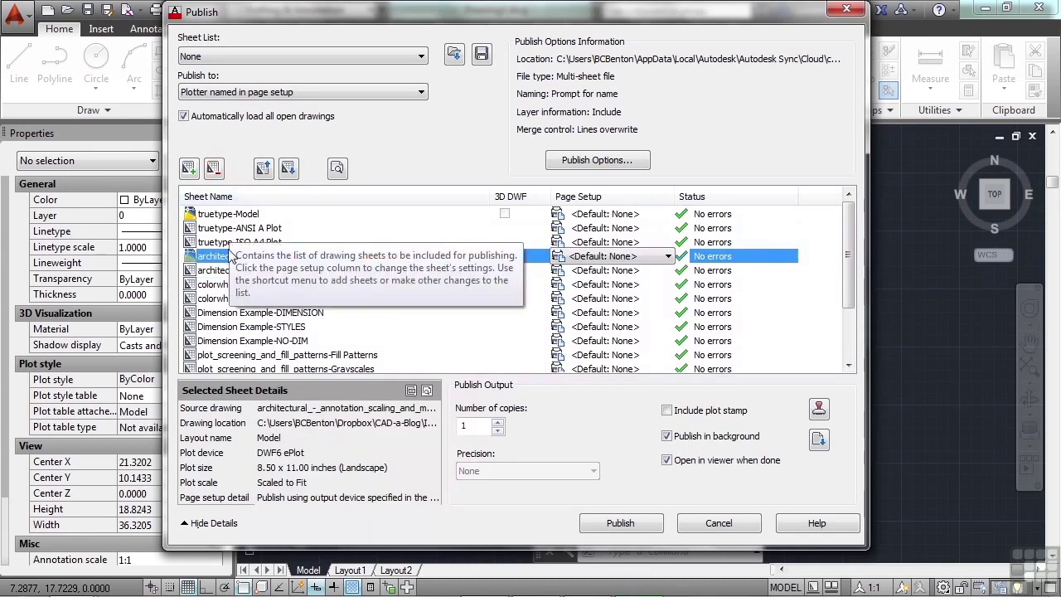
pyautogui.keyDown('ctrl'); pyautogui.click(236, 214); pyautogui.keyUp('ctrl')
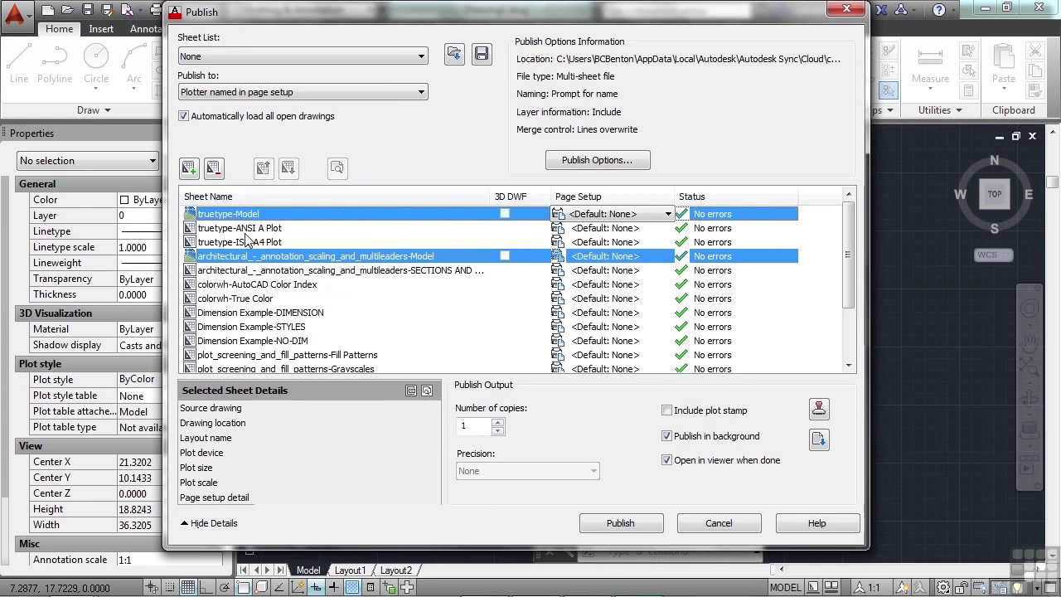
pyautogui.click(215, 168)
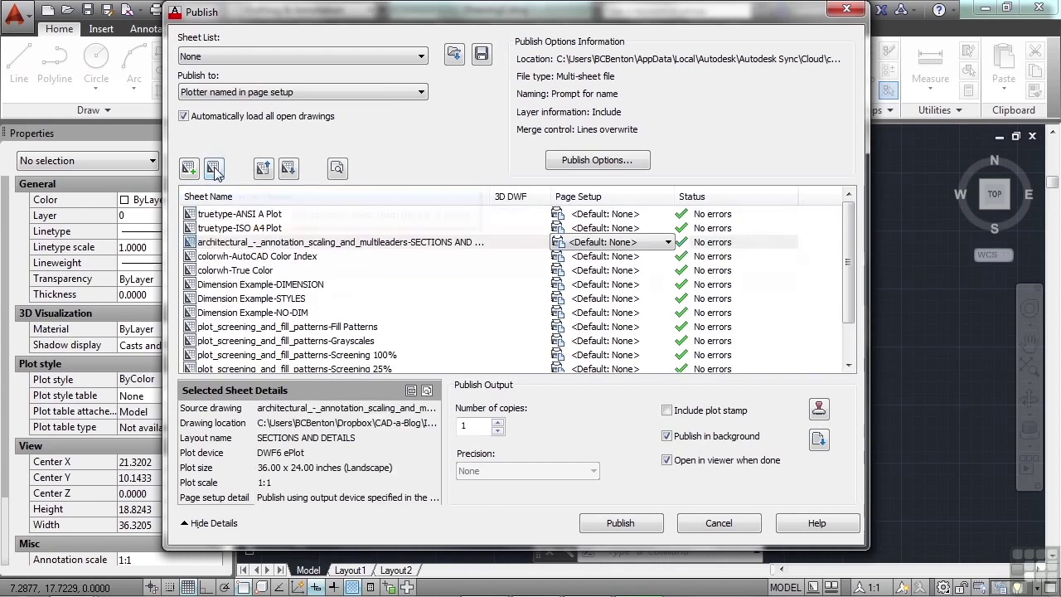
# Examine the selected sheet details of the truetype, architectural and colorwh layouts and look through the publish list.
pyautogui.click(273, 215)
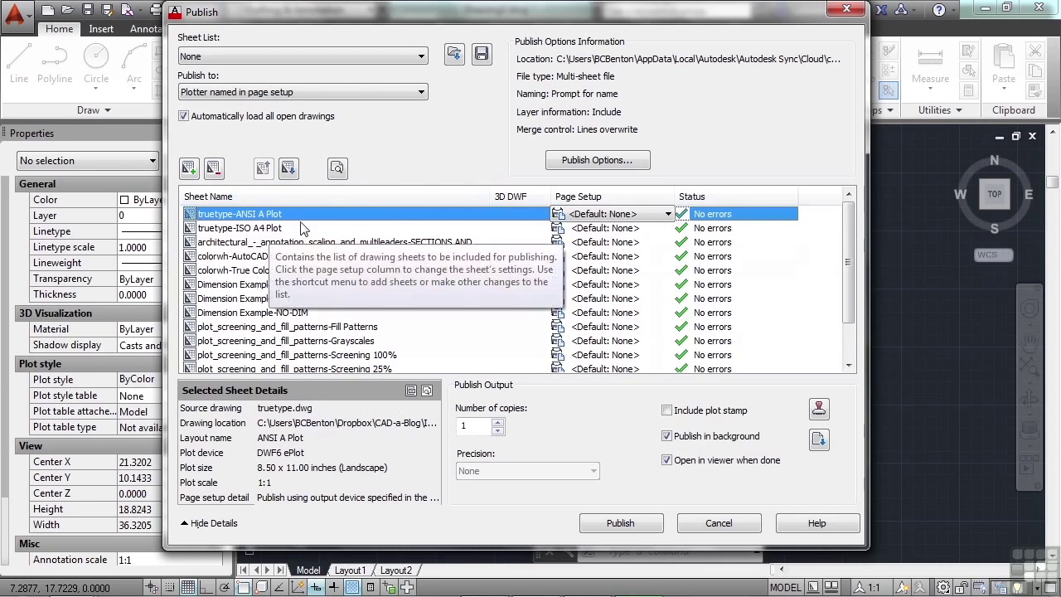
pyautogui.press('Down')
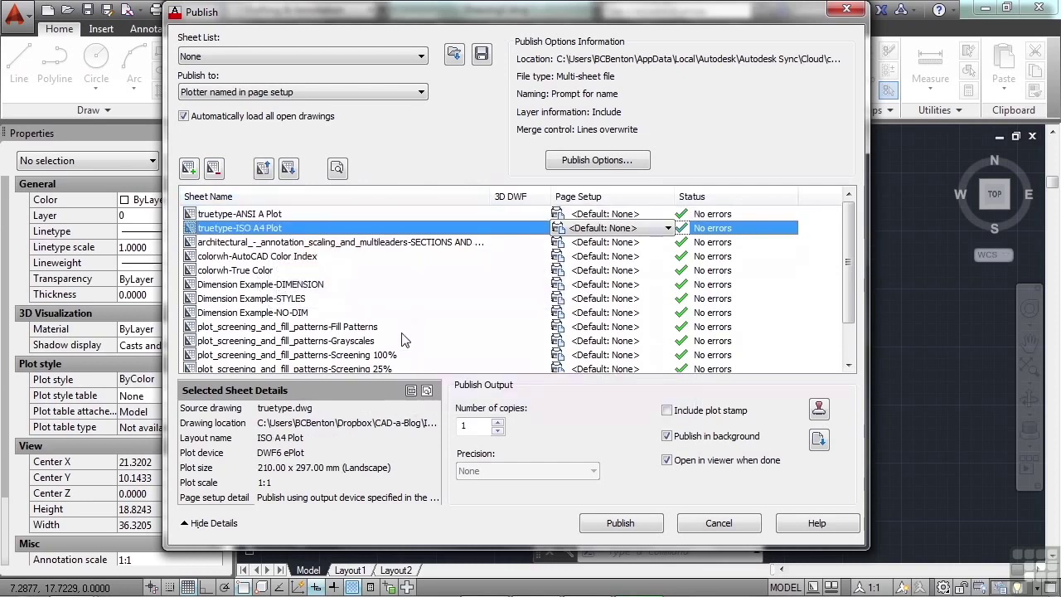
pyautogui.press('Down')
pyautogui.press('Down')
pyautogui.press('Down')
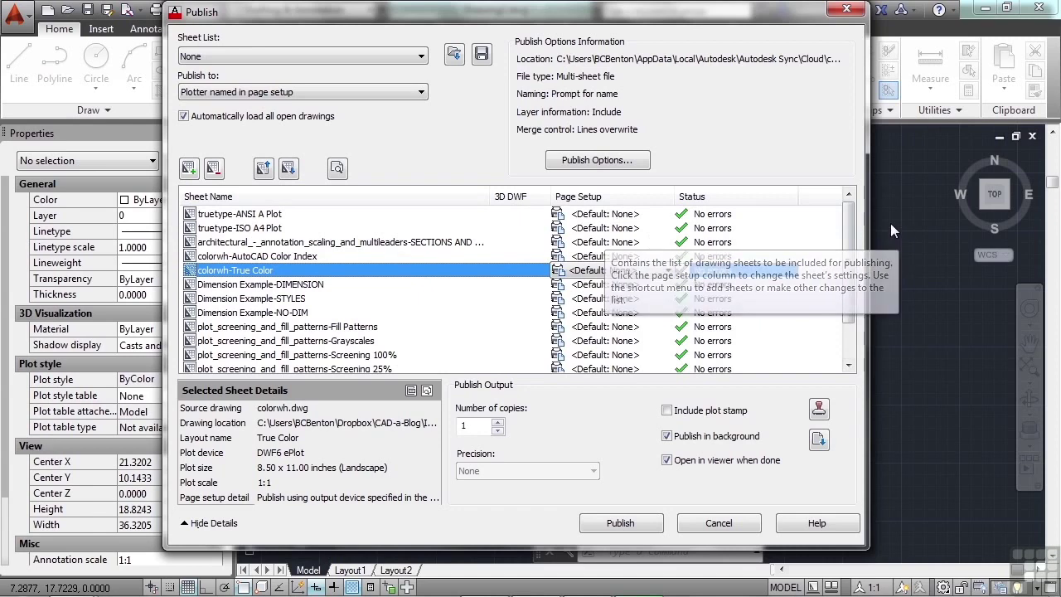
pyautogui.scroll(-1, 853, 232)
pyautogui.scroll(1, 854, 233)
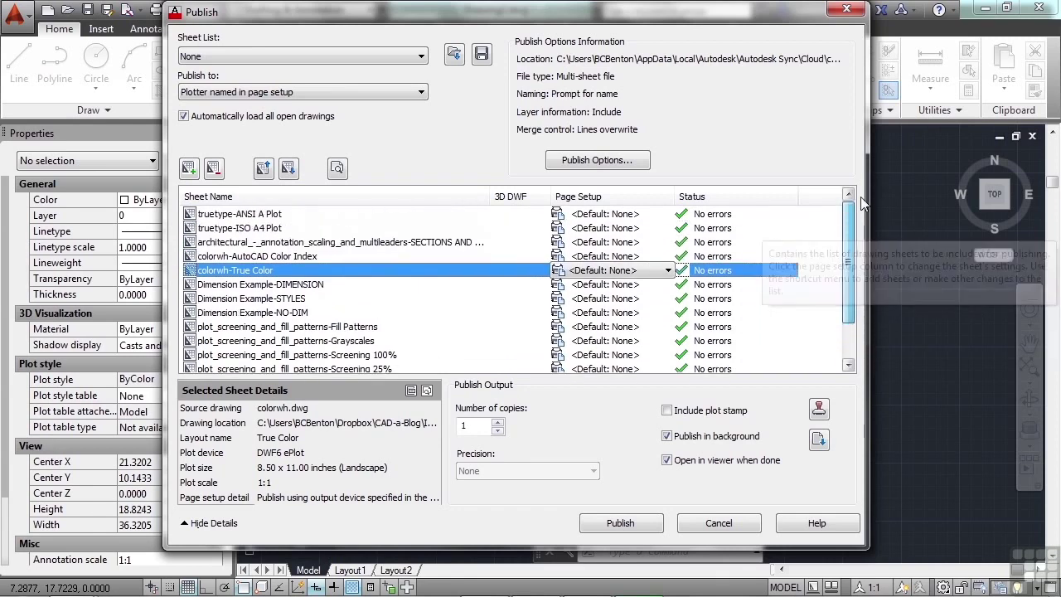
pyautogui.click(267, 214)
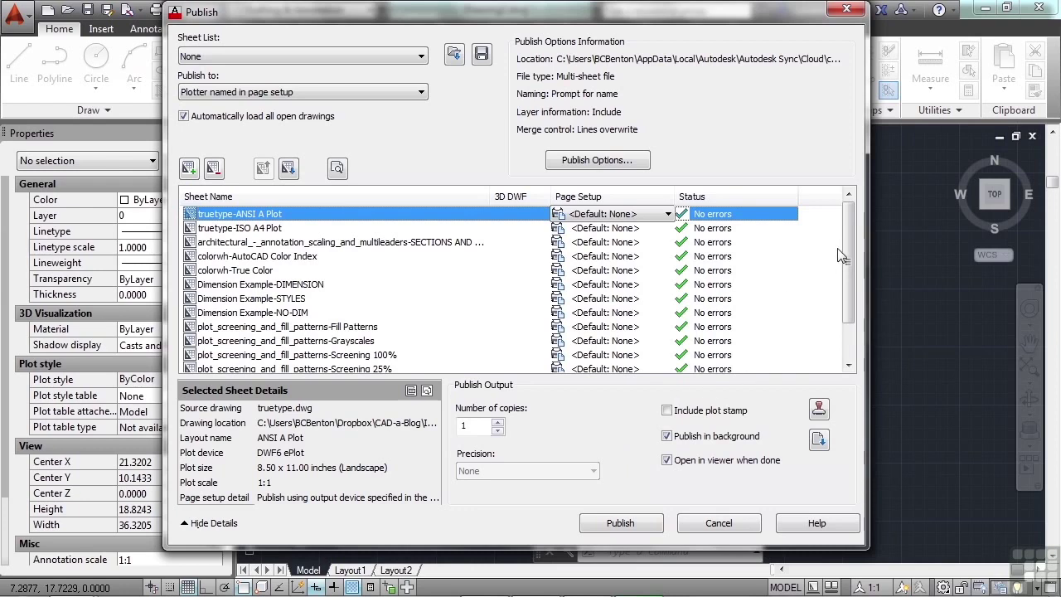
pyautogui.moveTo(851, 252); pyautogui.dragTo(855, 291)
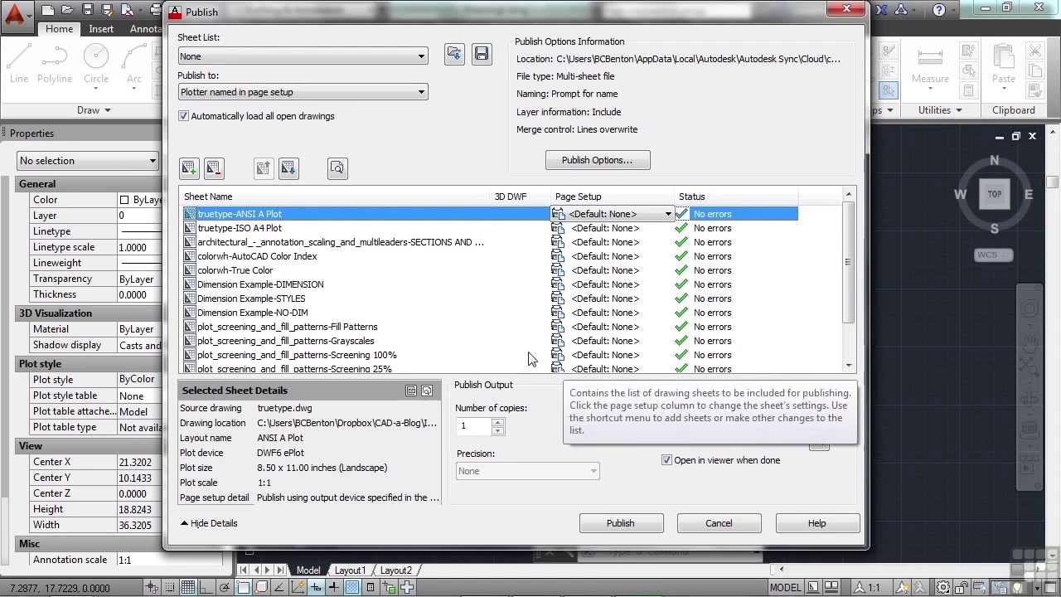
pyautogui.click(668, 213)
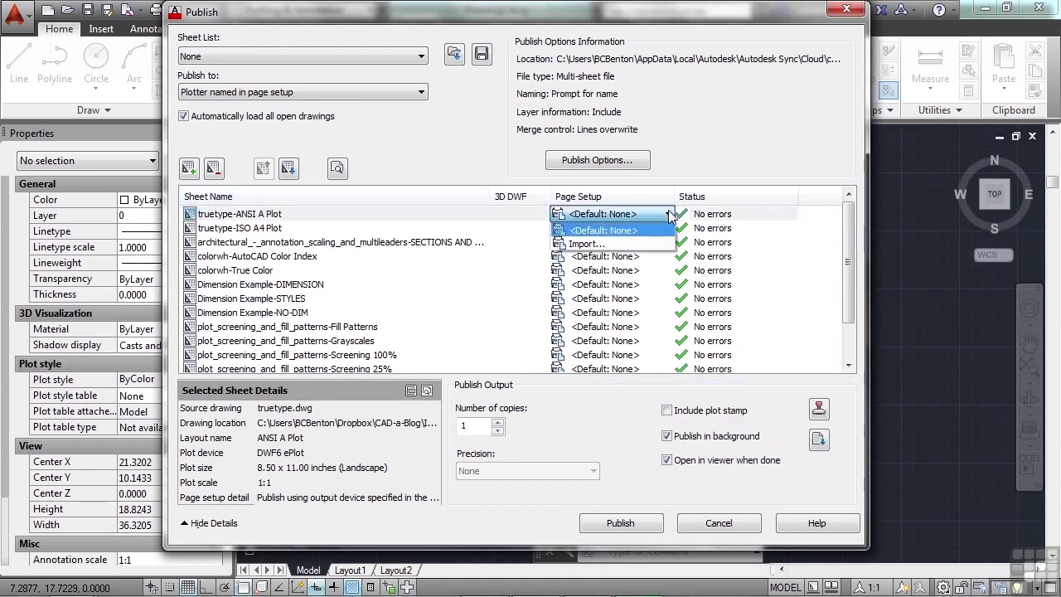
pyautogui.click(442, 214)
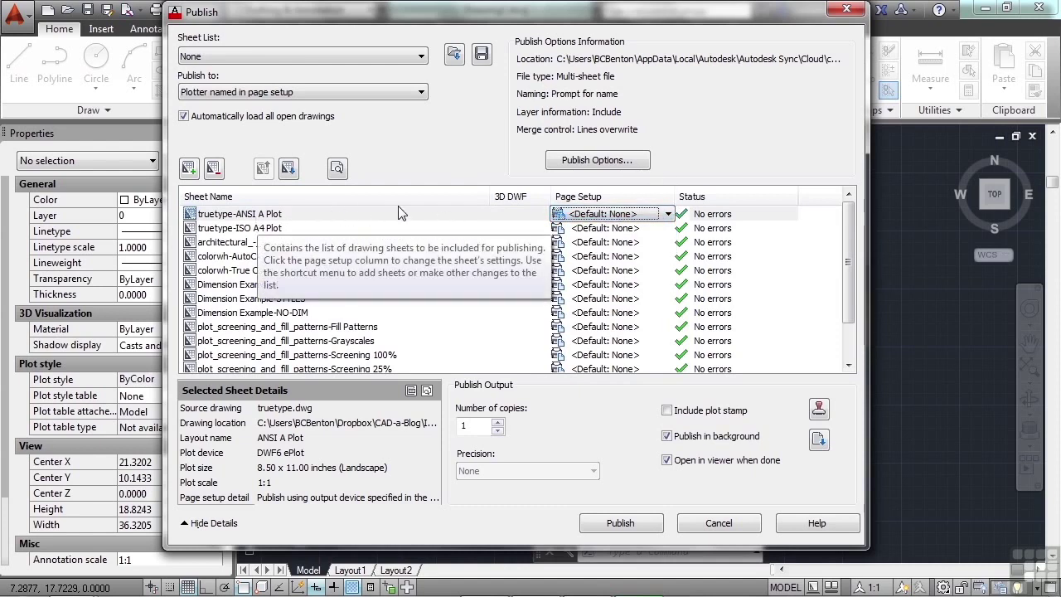
pyautogui.click(430, 214)
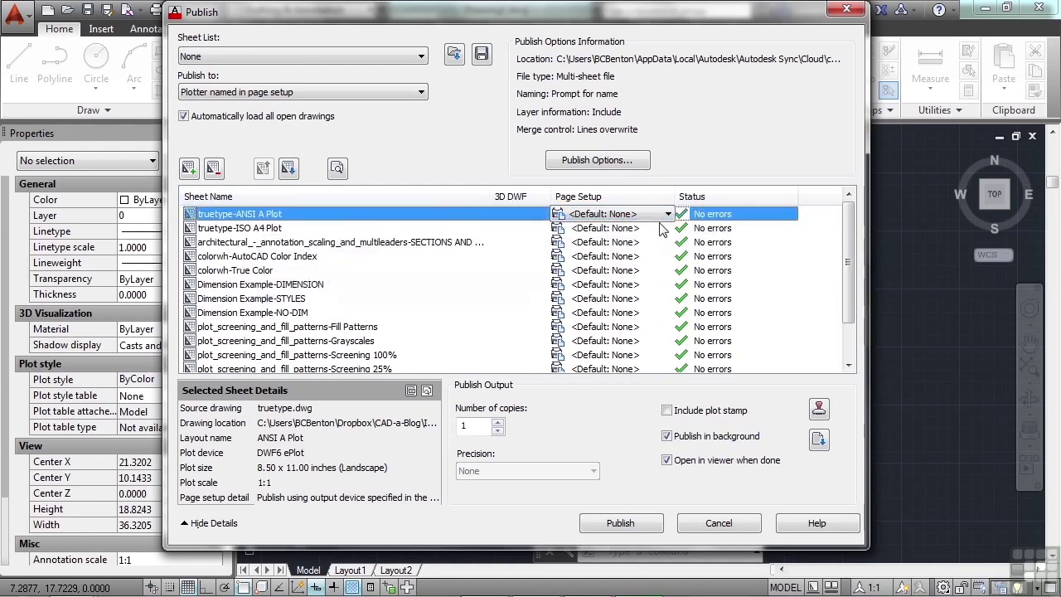
pyautogui.click(668, 213)
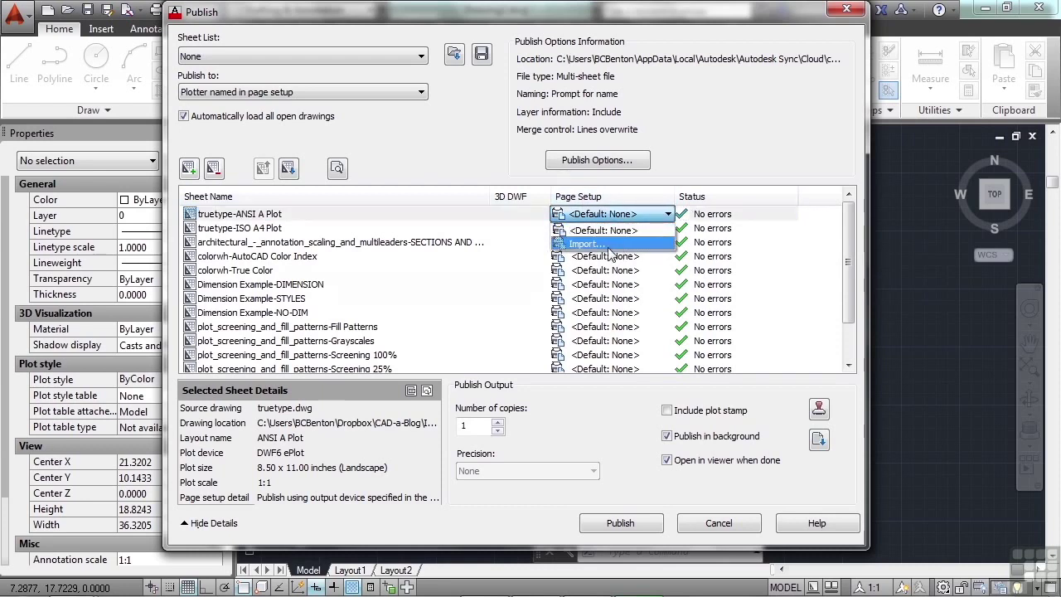
pyautogui.click(585, 245)
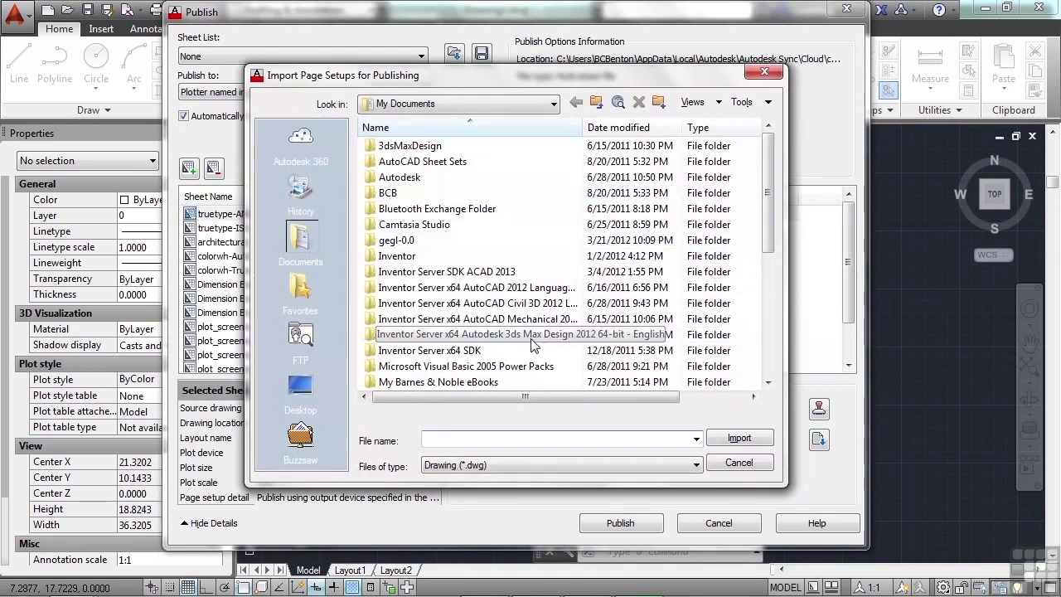
pyautogui.click(755, 463)
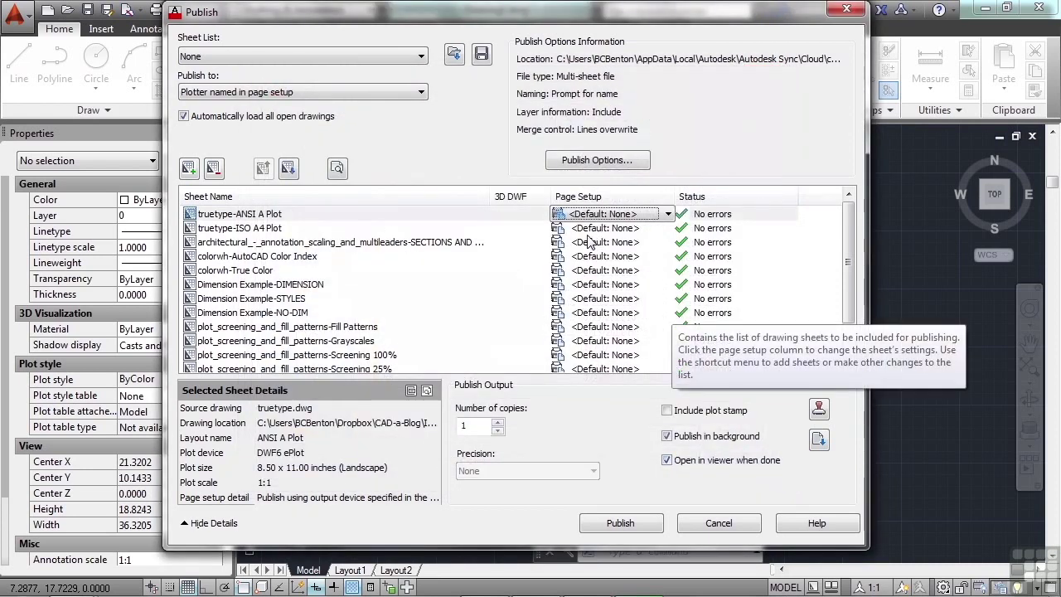
# Select all sheets from truetype-ANSI A Plot through plot_screening_and_fill_patterns-Screening 75% and check the page setup choices offered for them.
pyautogui.click(390, 214)
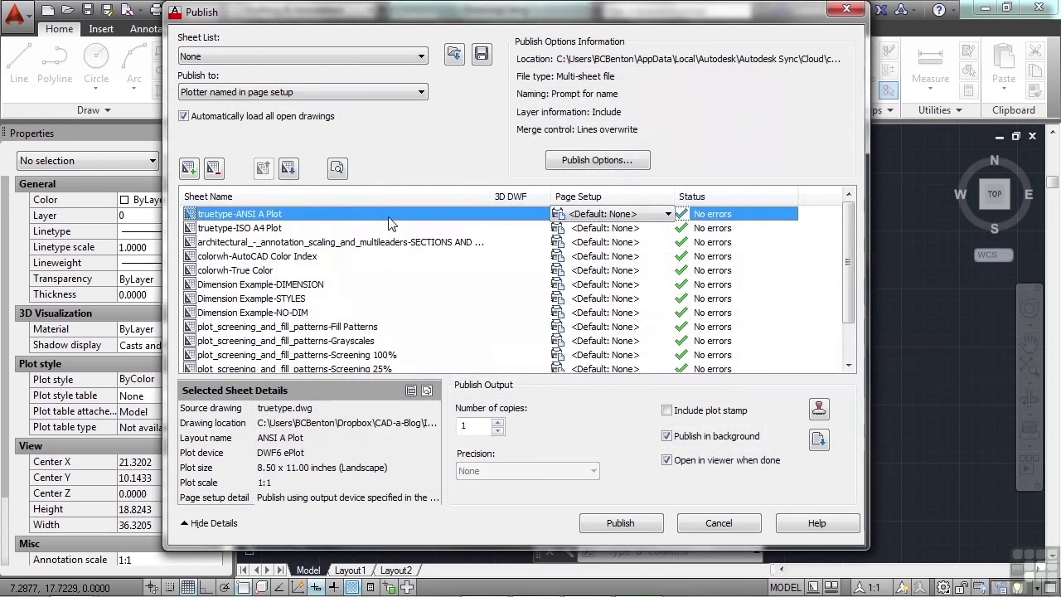
pyautogui.scroll(-2, 390, 248)
pyautogui.keyDown('shift'); pyautogui.click(339, 354); pyautogui.keyUp('shift')
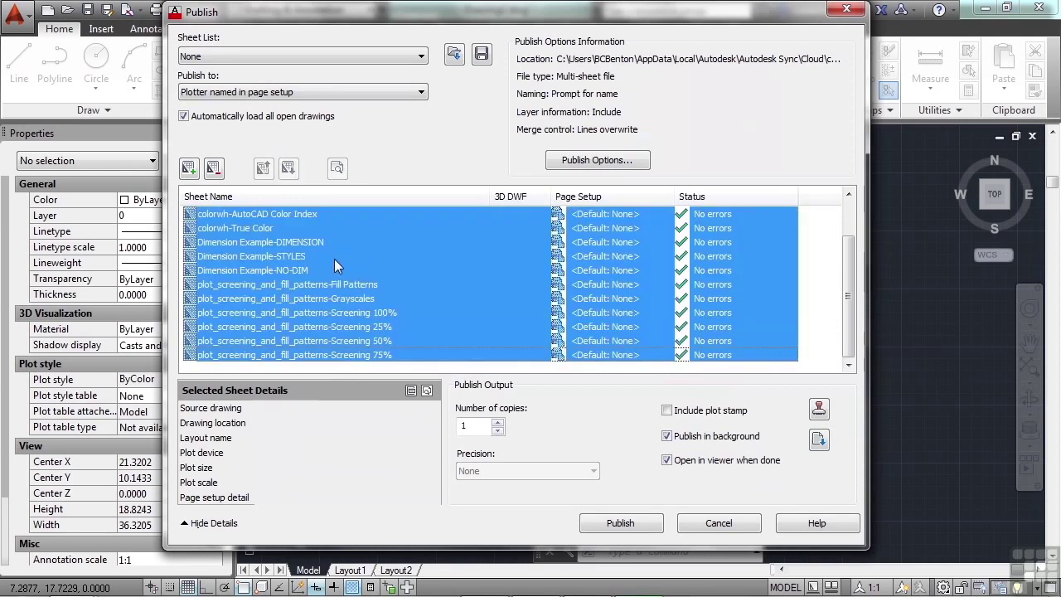
pyautogui.scroll(1, 342, 245)
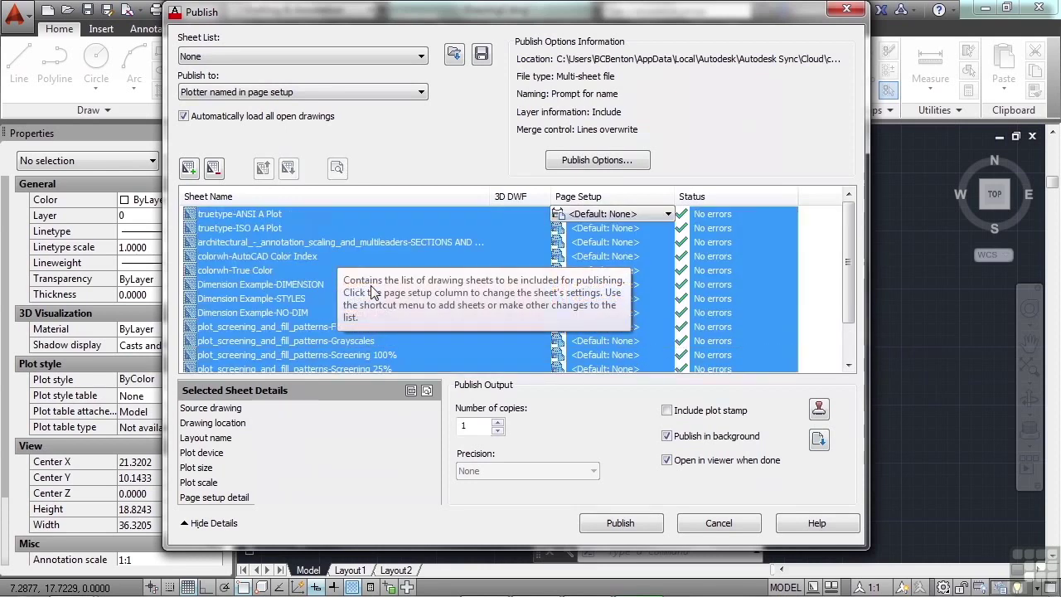
pyautogui.click(668, 214)
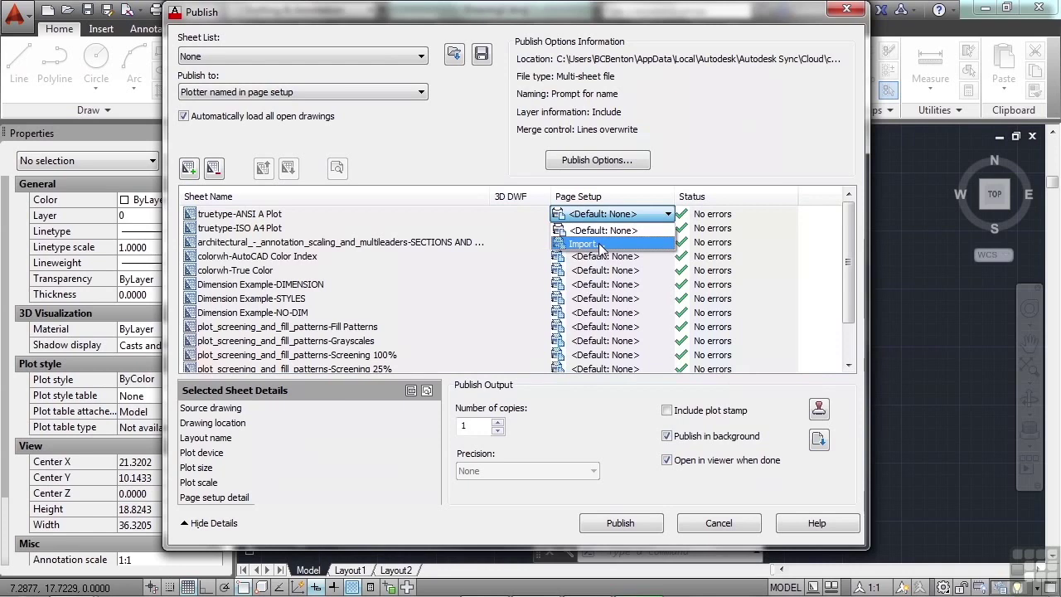
pyautogui.click(448, 375)
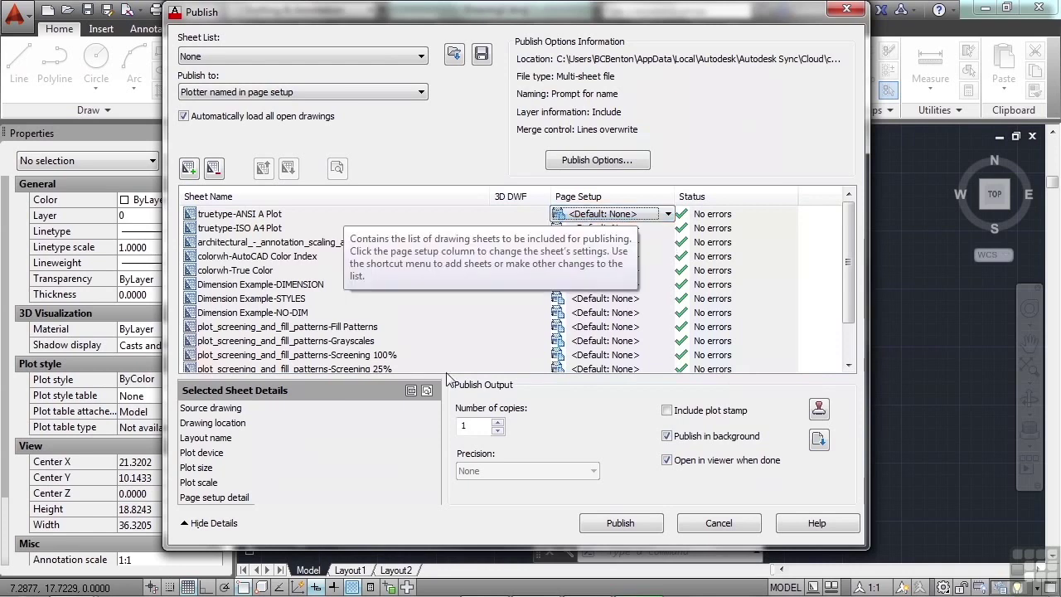
# Try raising the number of copies to 5 and 100, and return it to 1.
pyautogui.click(499, 423)
pyautogui.click(499, 423)
pyautogui.click(499, 423)
pyautogui.click(499, 423)
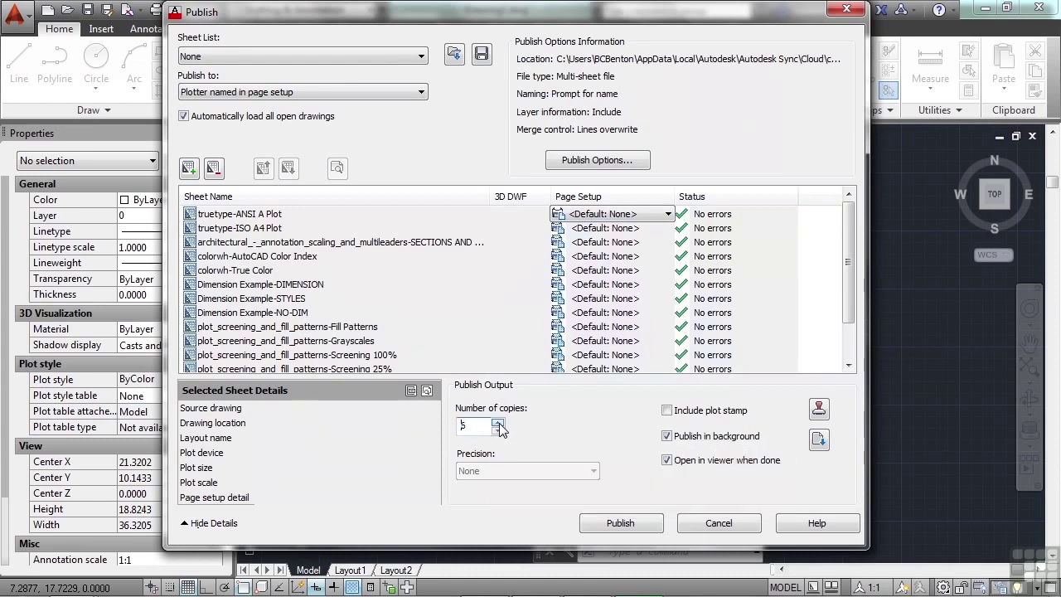
pyautogui.write('100')
pyautogui.doubleClick(463, 425)
pyautogui.write('1')
# Try including a plot stamp with the Layout name field, discard the stamp settings and exclude the stamp again.
pyautogui.click(676, 412)
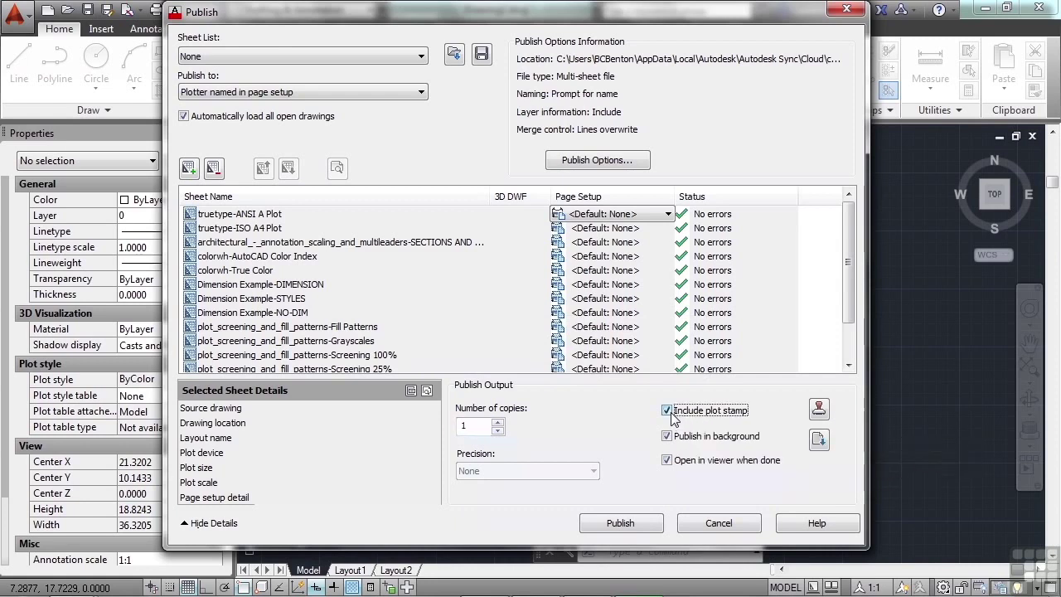
pyautogui.click(819, 408)
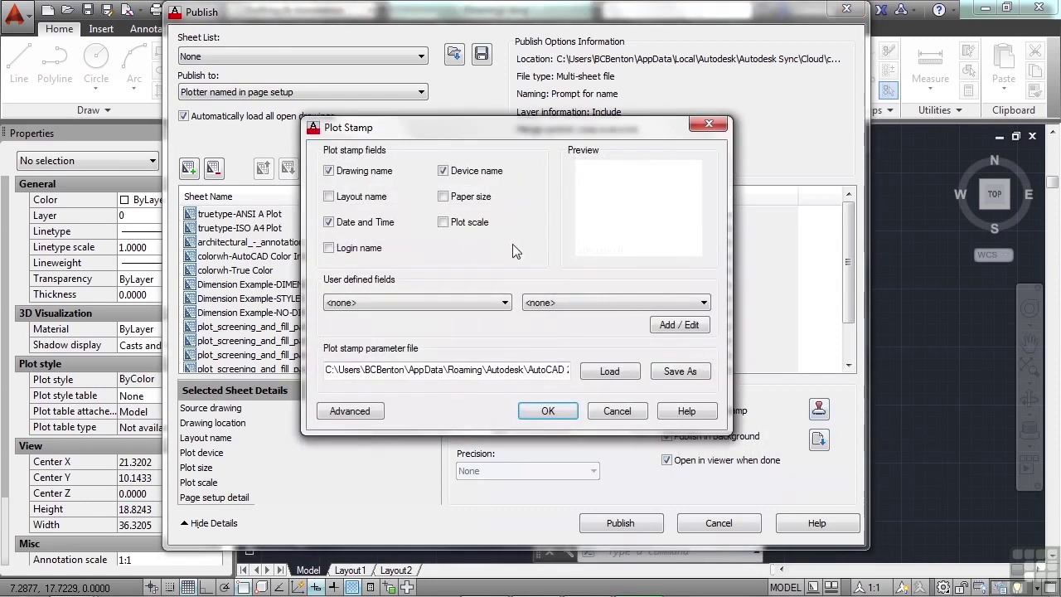
pyautogui.click(332, 197)
pyautogui.moveTo(611, 260)
pyautogui.click(617, 411)
pyautogui.click(670, 412)
pyautogui.click(668, 412)
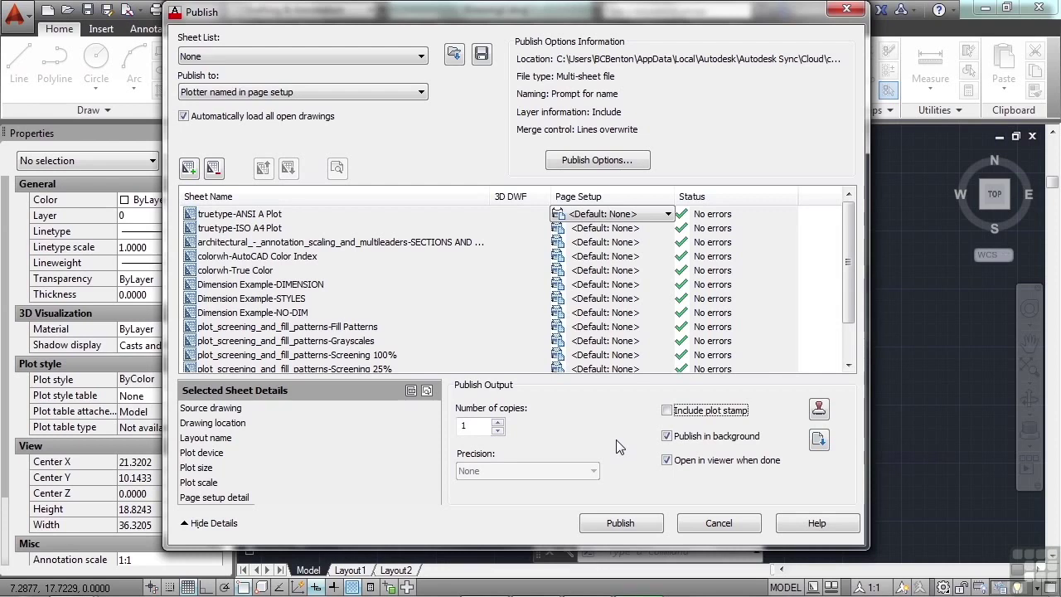
# Turn off publishing in the background and set the publish output to PDF.
pyautogui.click(666, 436)
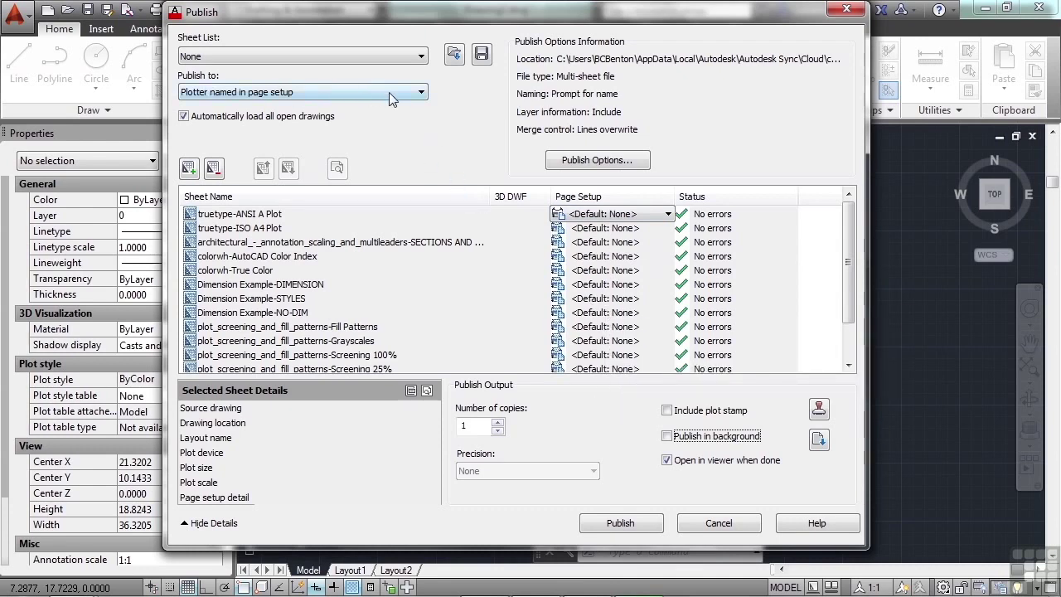
pyautogui.click(418, 92)
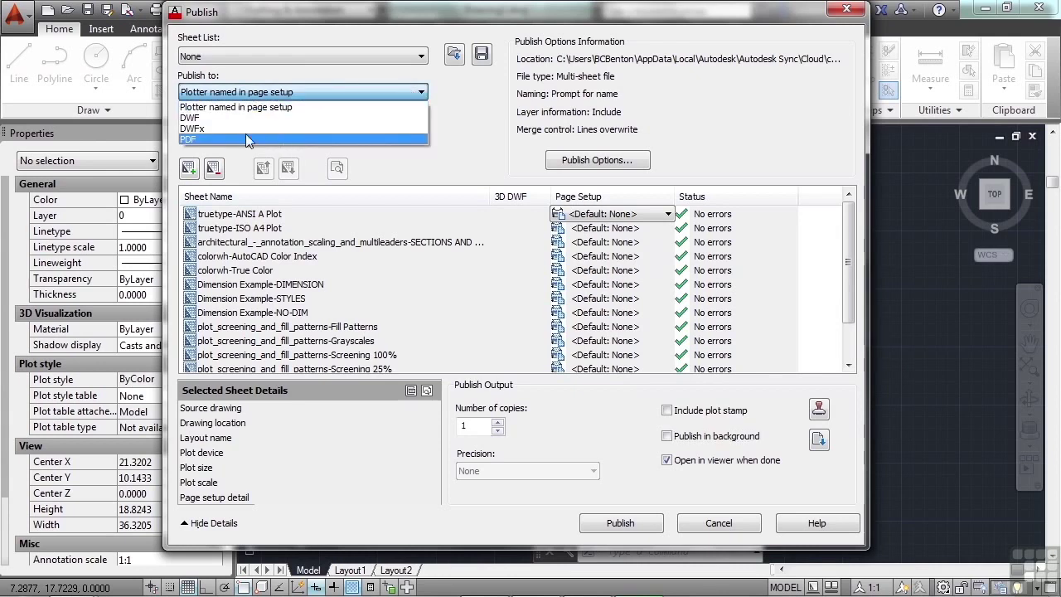
pyautogui.click(230, 138)
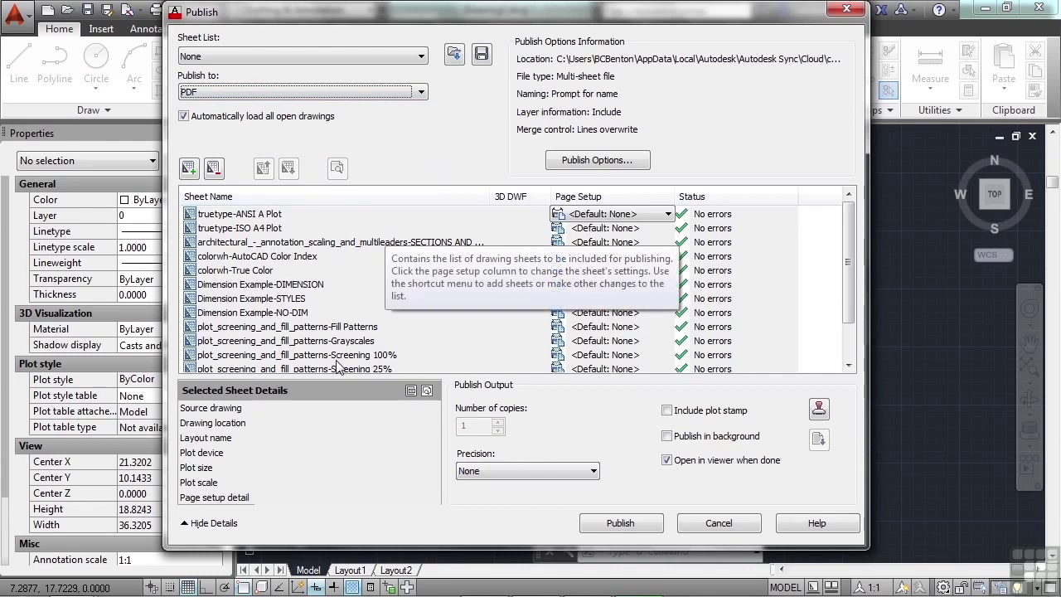
pyautogui.moveTo(847, 239)
pyautogui.mouseDown()
pyautogui.moveTo(851, 281)
pyautogui.moveTo(849, 232)
pyautogui.mouseUp()
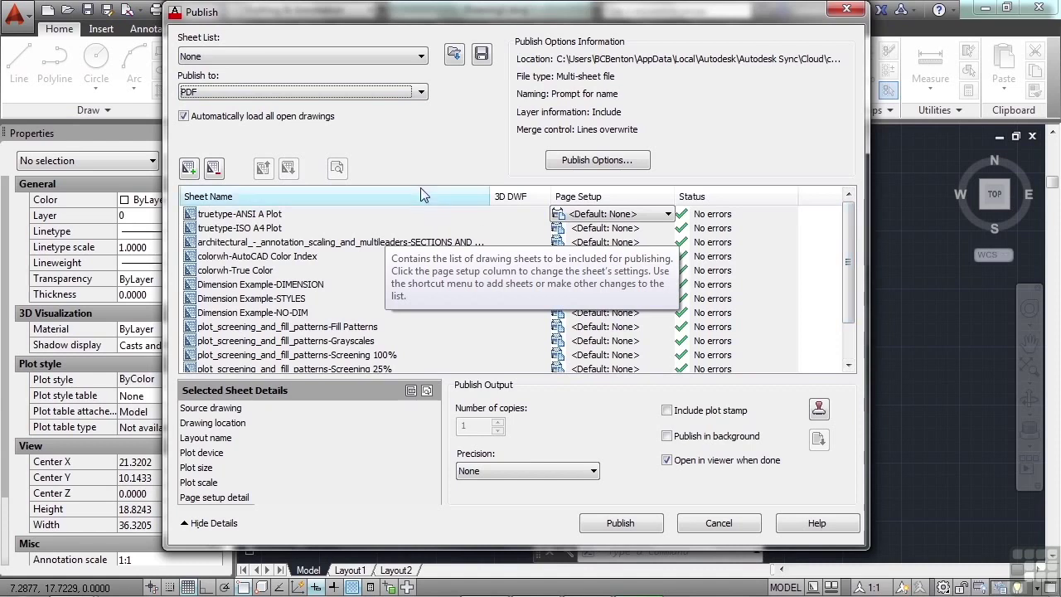
pyautogui.click(420, 92)
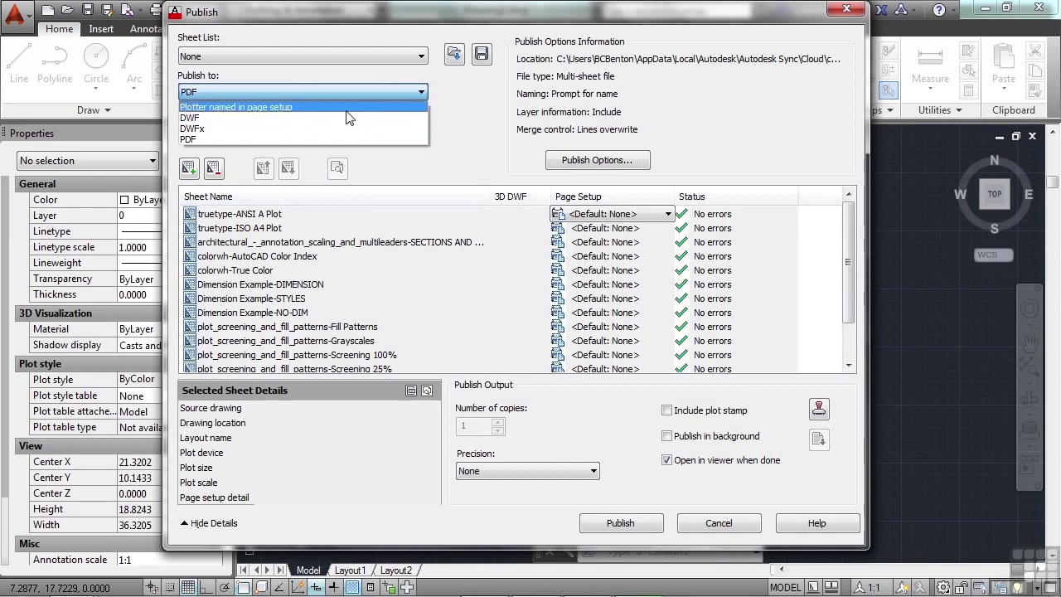
pyautogui.click(474, 111)
# Open the publish options, try the Single-sheet file type and set it back to Multi-sheet file.
pyautogui.click(592, 163)
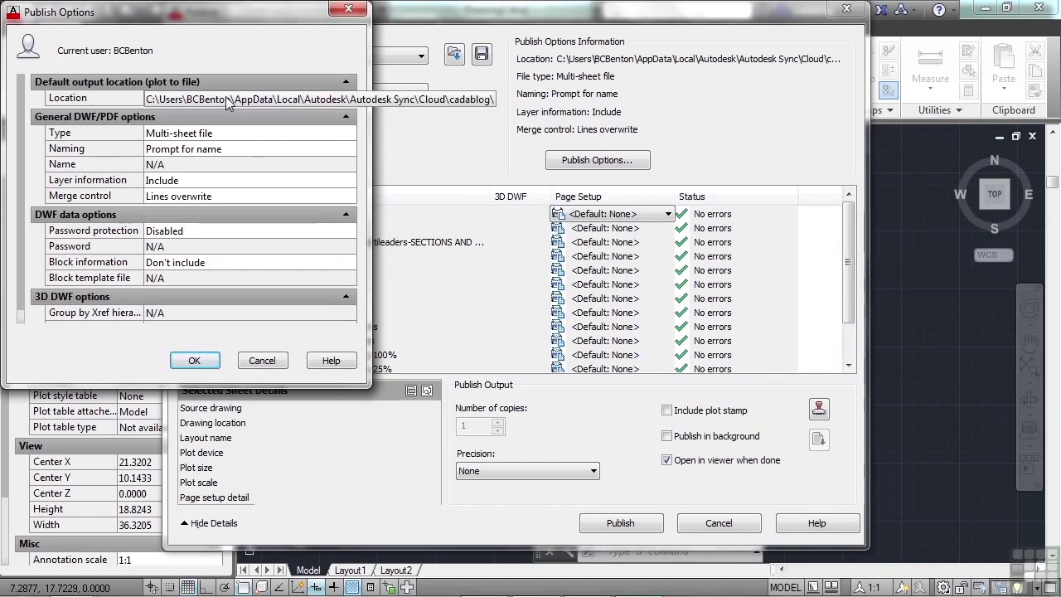
pyautogui.click(232, 139)
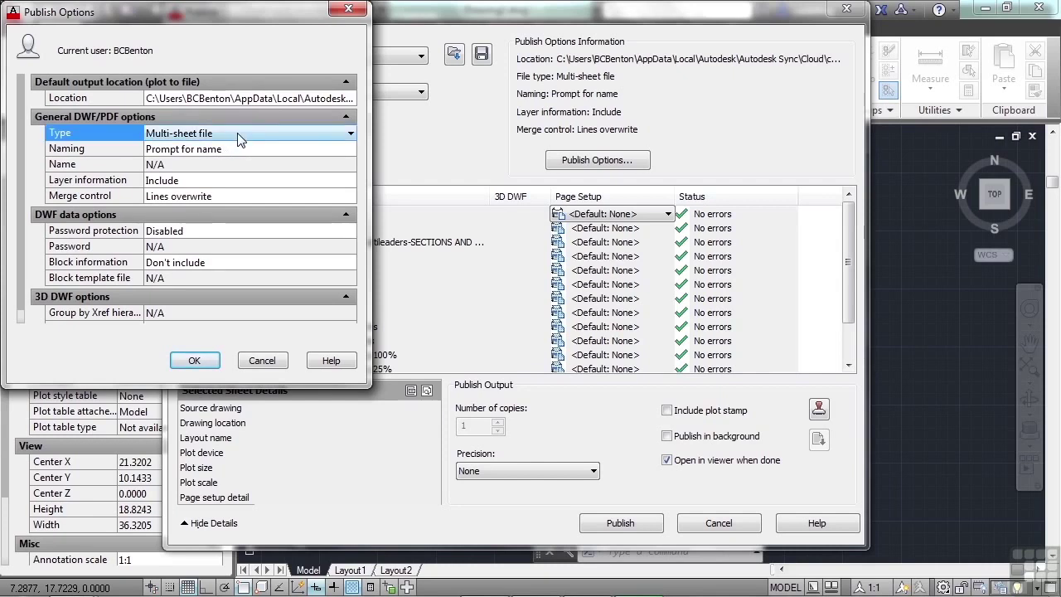
pyautogui.click(238, 136)
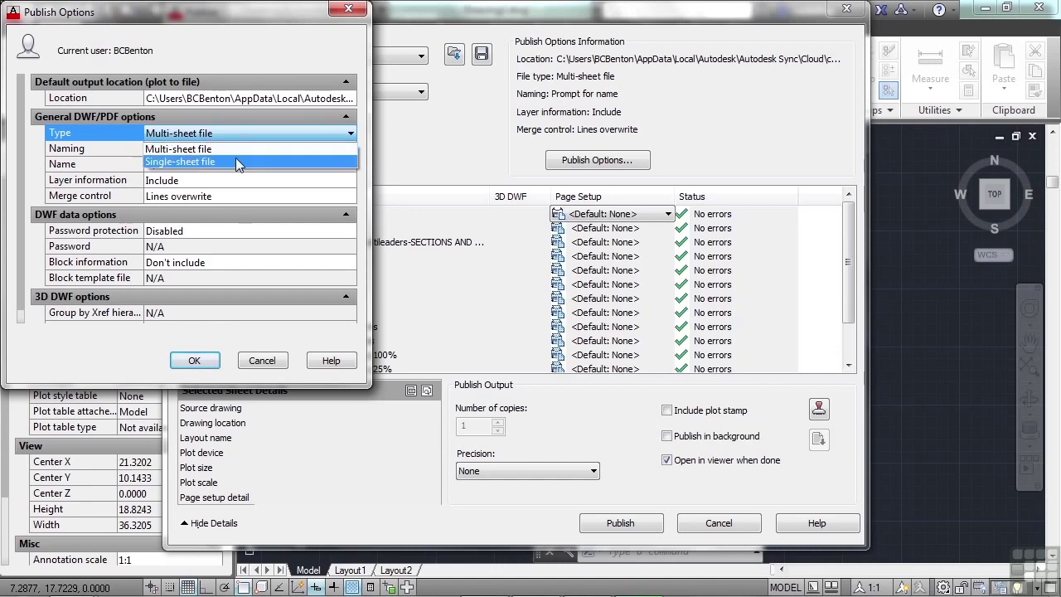
pyautogui.click(234, 160)
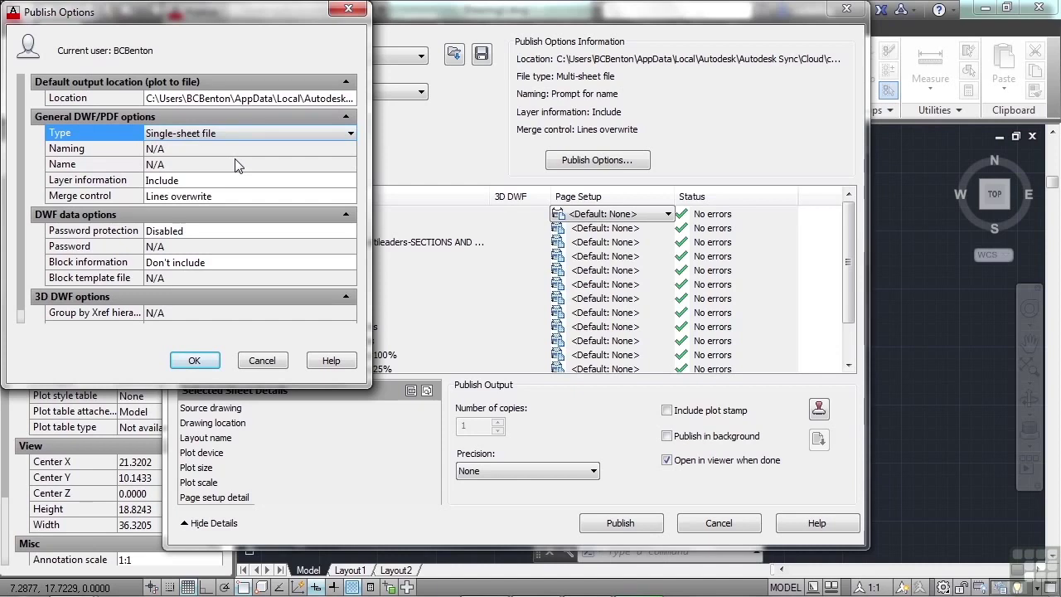
pyautogui.click(248, 133)
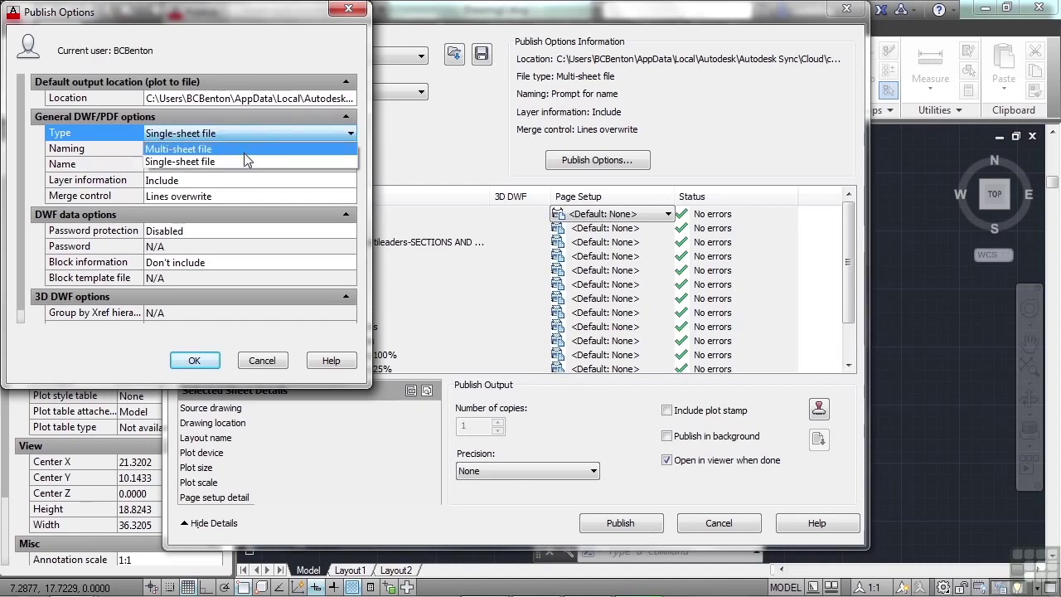
pyautogui.click(244, 151)
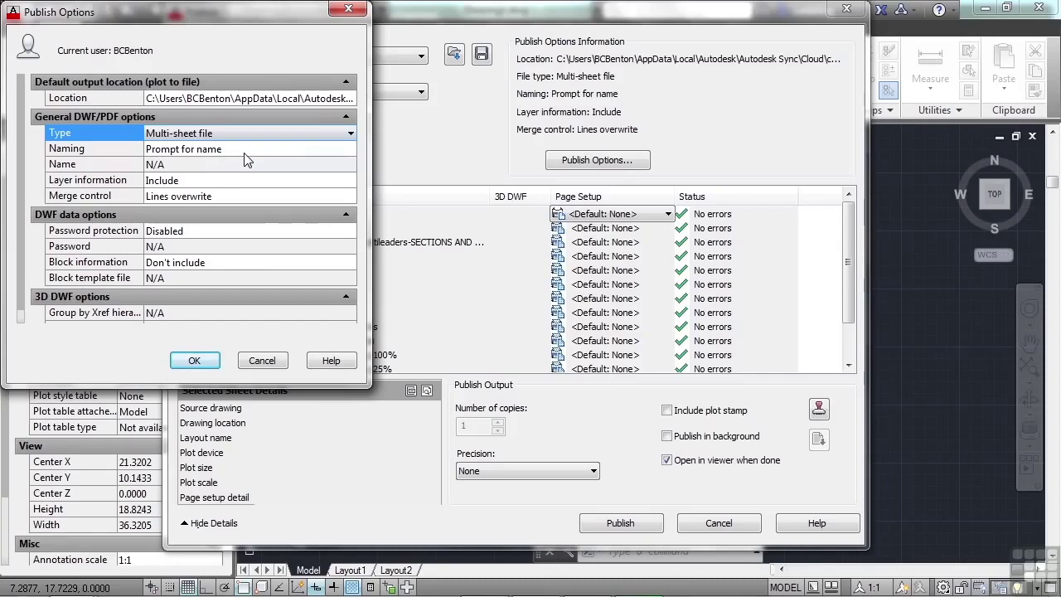
# Set the multi-sheet file naming to Prompt for name and review the remaining DWF options.
pyautogui.click(244, 152)
pyautogui.click(244, 152)
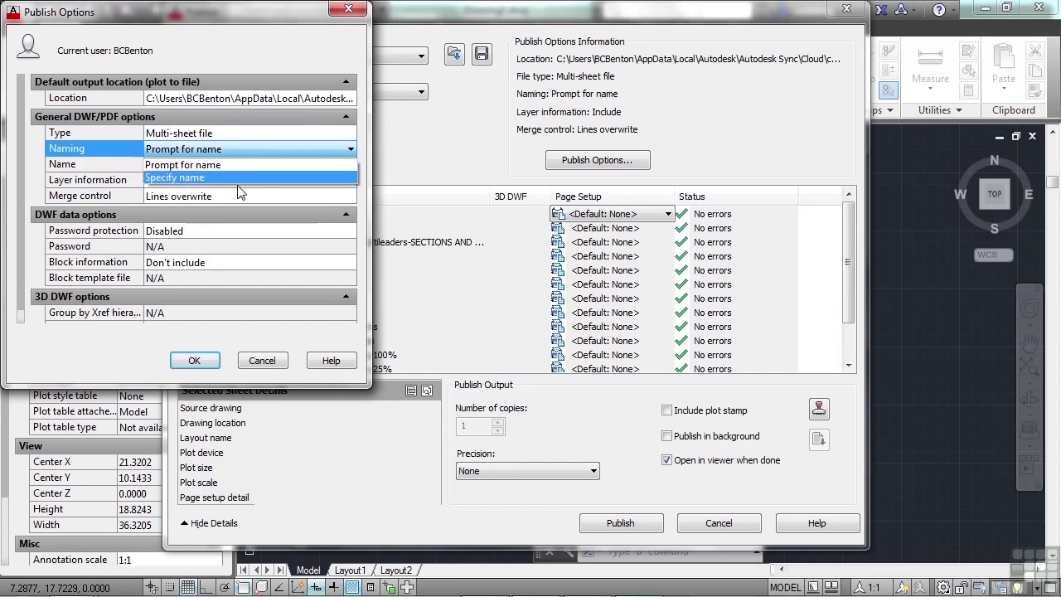
pyautogui.click(241, 166)
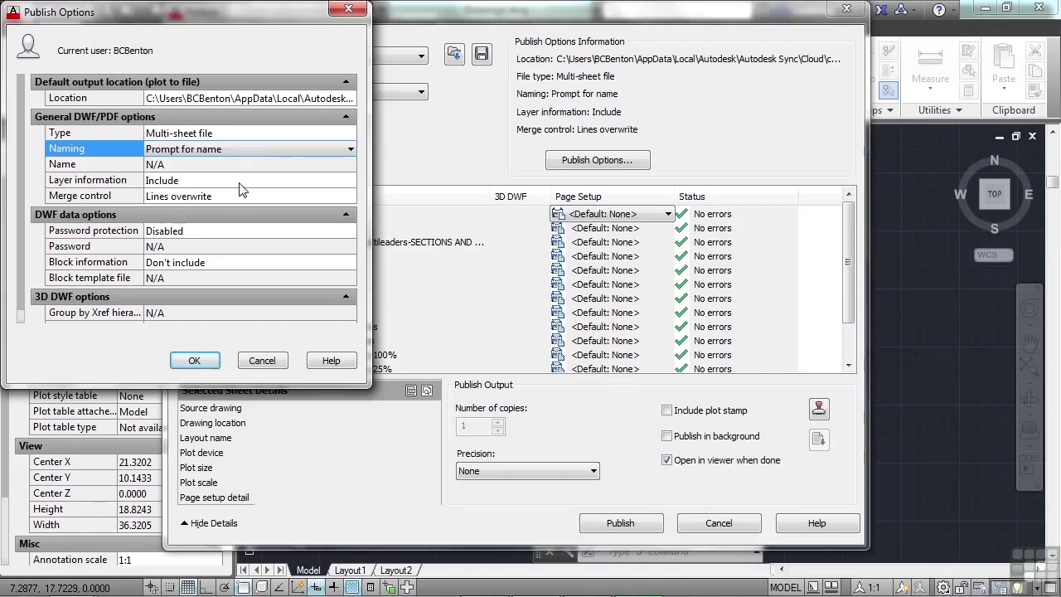
pyautogui.moveTo(20, 181); pyautogui.dragTo(21, 222)
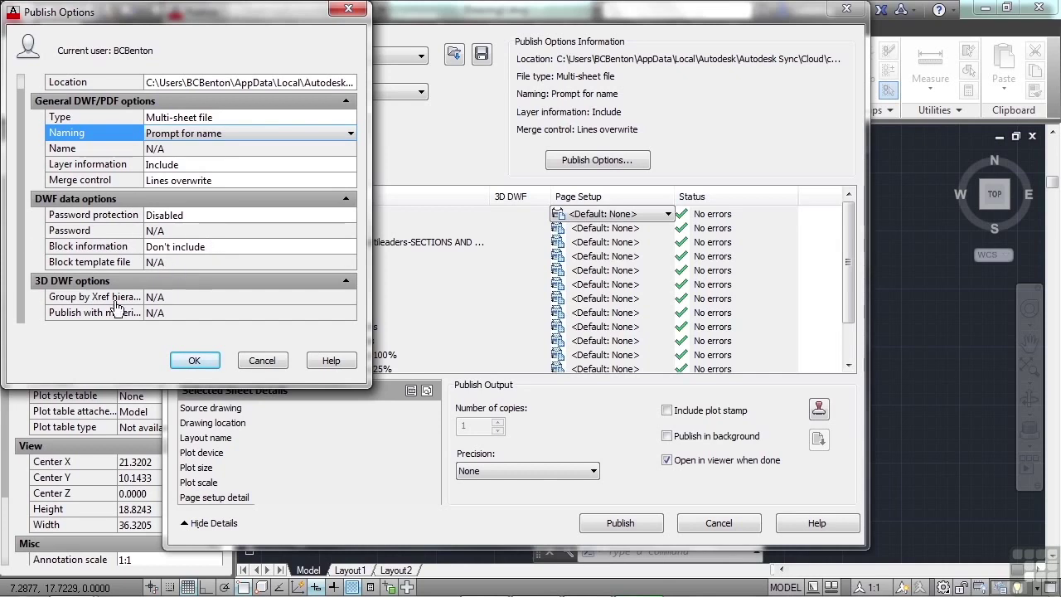
# Accept the publish options and move the colorwh-AutoCAD Color Index sheet down one place in the sheet list.
pyautogui.click(194, 360)
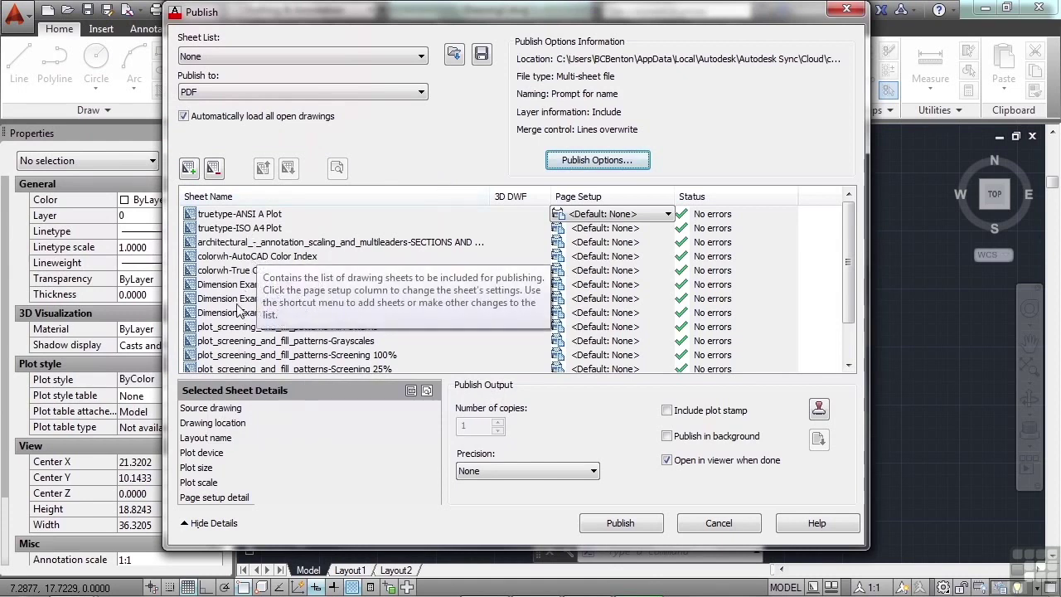
pyautogui.click(238, 259)
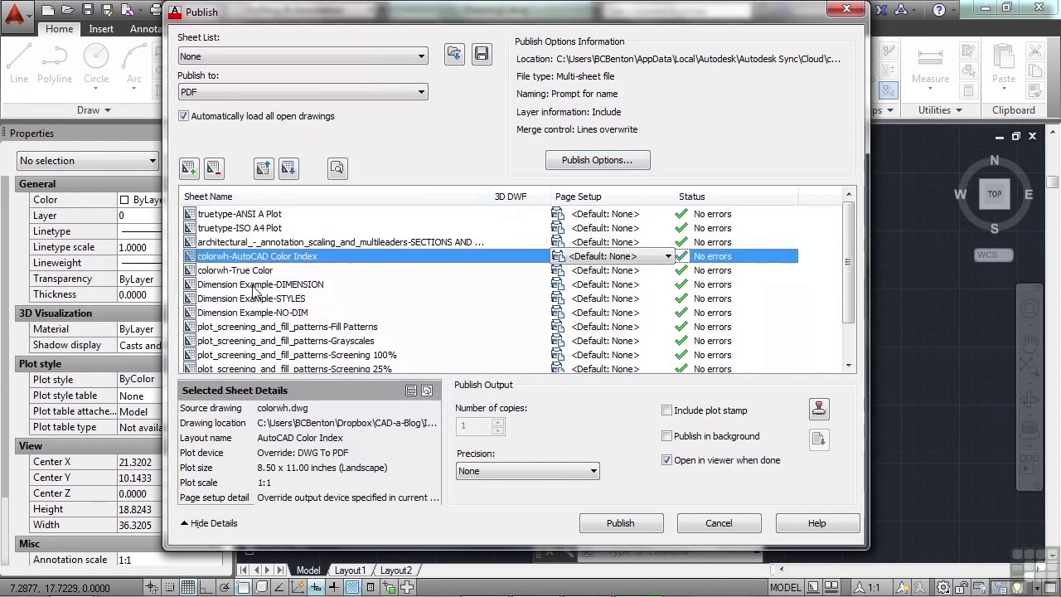
pyautogui.click(287, 169)
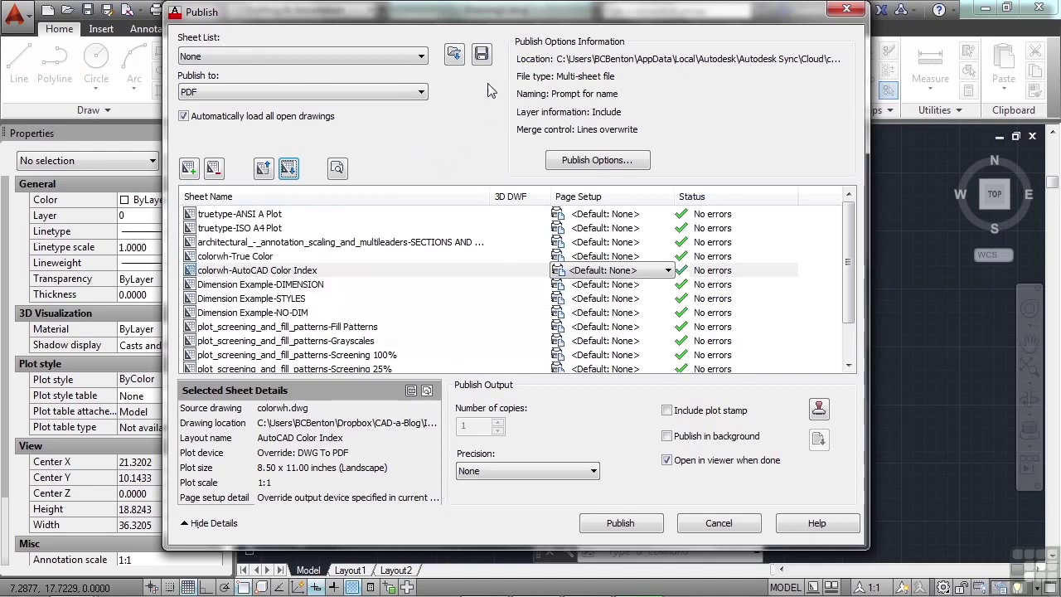
# Save the sheet list as project publish.dsd and leave the Publish dialog without publishing.
pyautogui.click(484, 56)
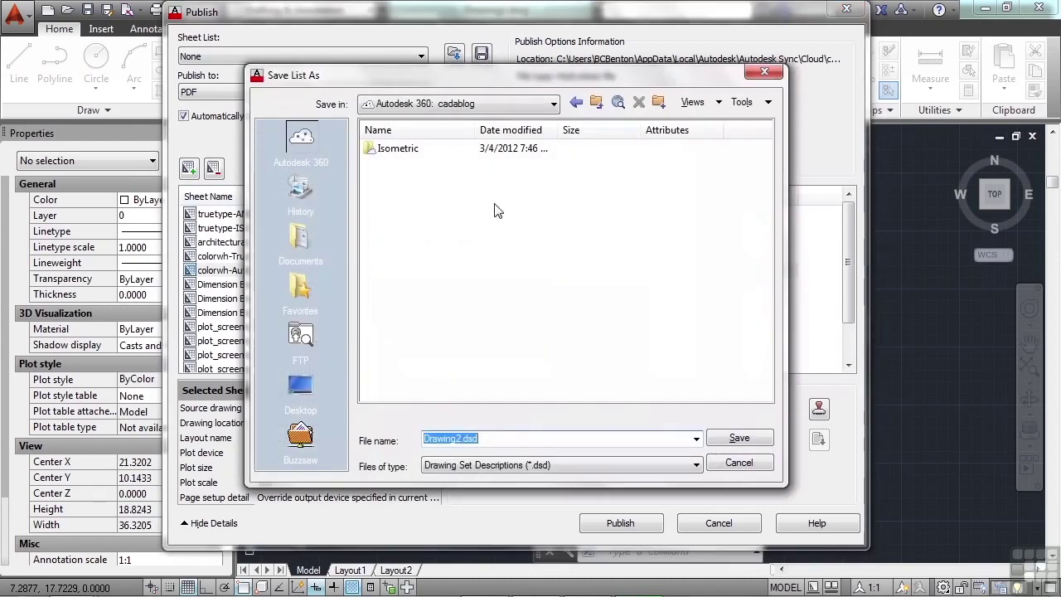
pyautogui.click(502, 440)
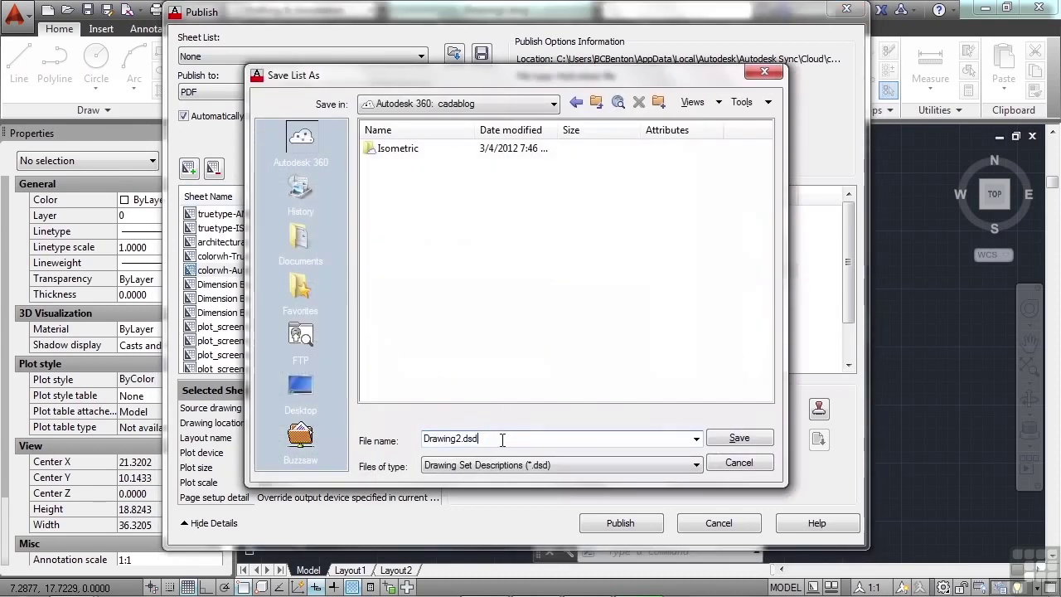
pyautogui.moveTo(462, 438); pyautogui.dragTo(423, 439)
pyautogui.write('project publish')
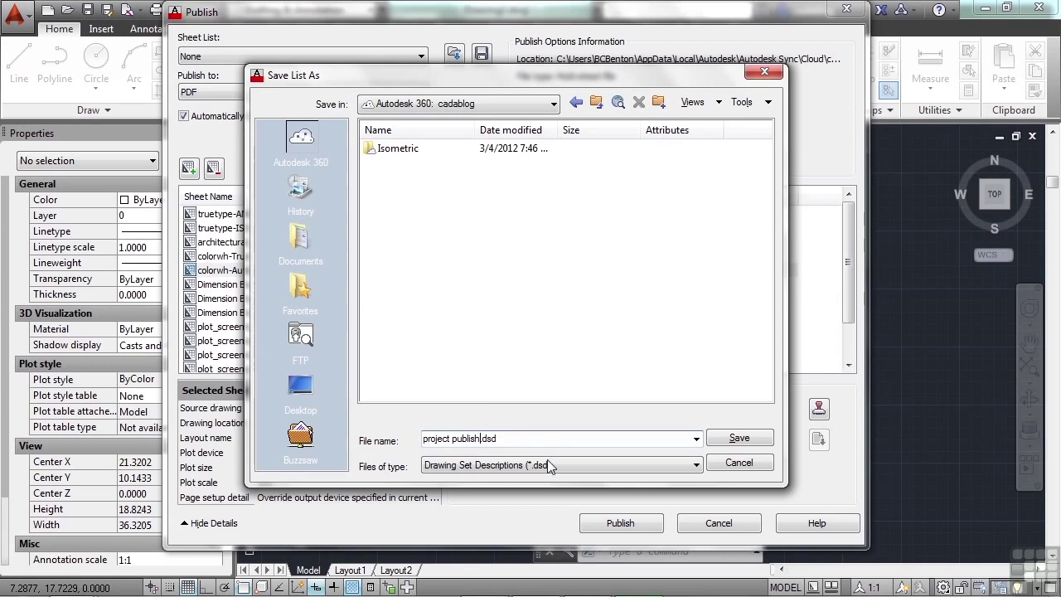
pyautogui.click(736, 439)
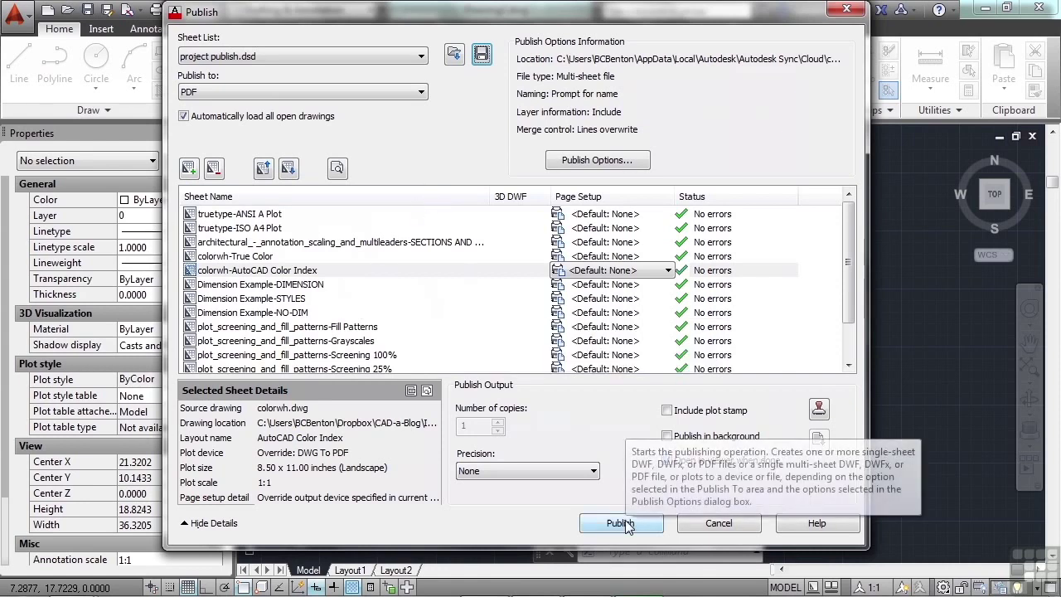
pyautogui.click(717, 523)
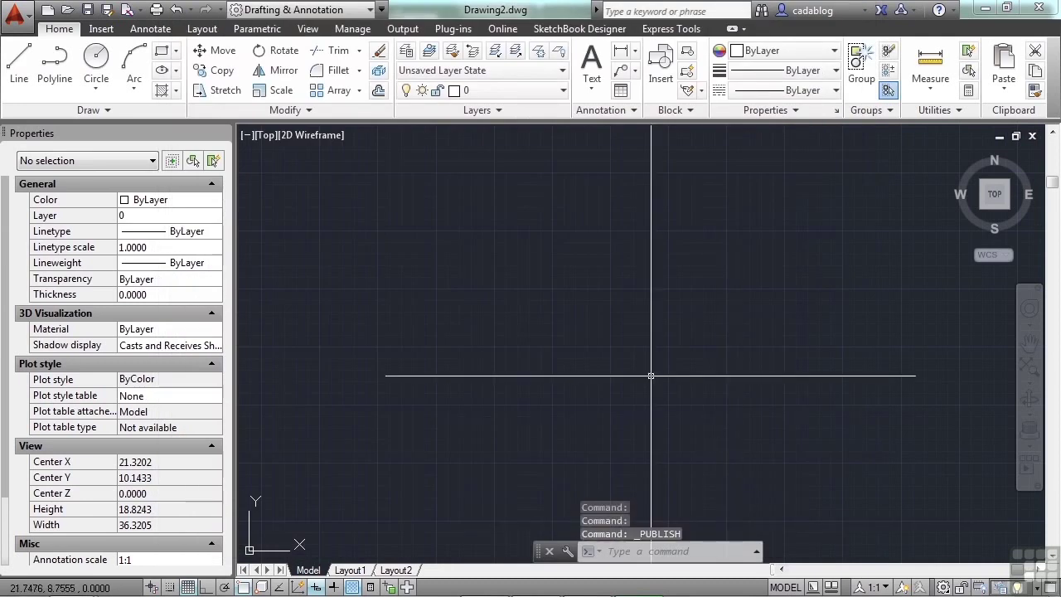
# Start the PUBLISH command again and remove the unsaved drawing's Model, Layout1 and Layout2 sheets from the list.
pyautogui.write('publish')
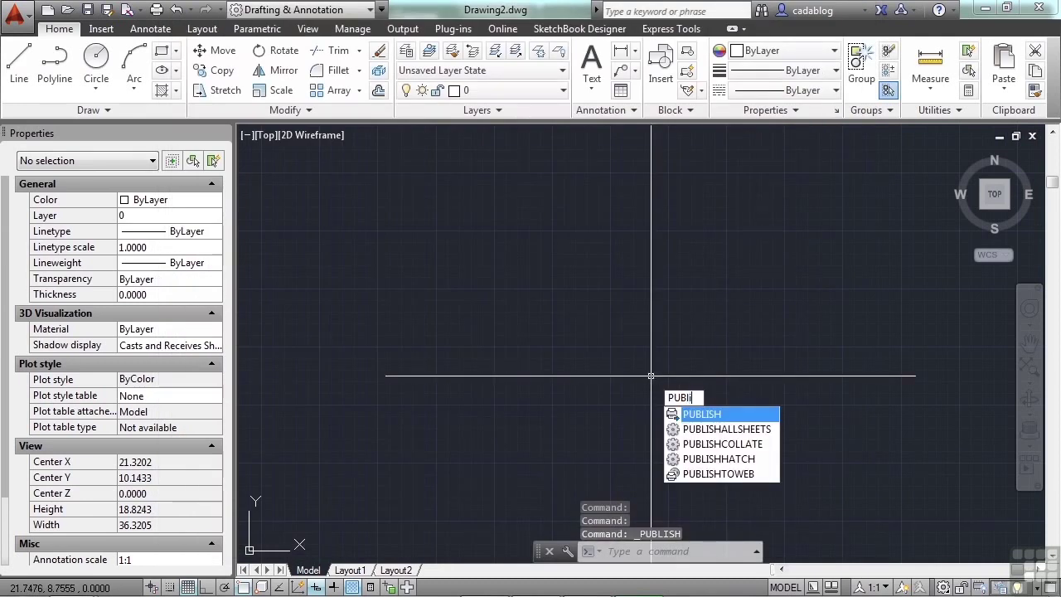
pyautogui.press('Return')
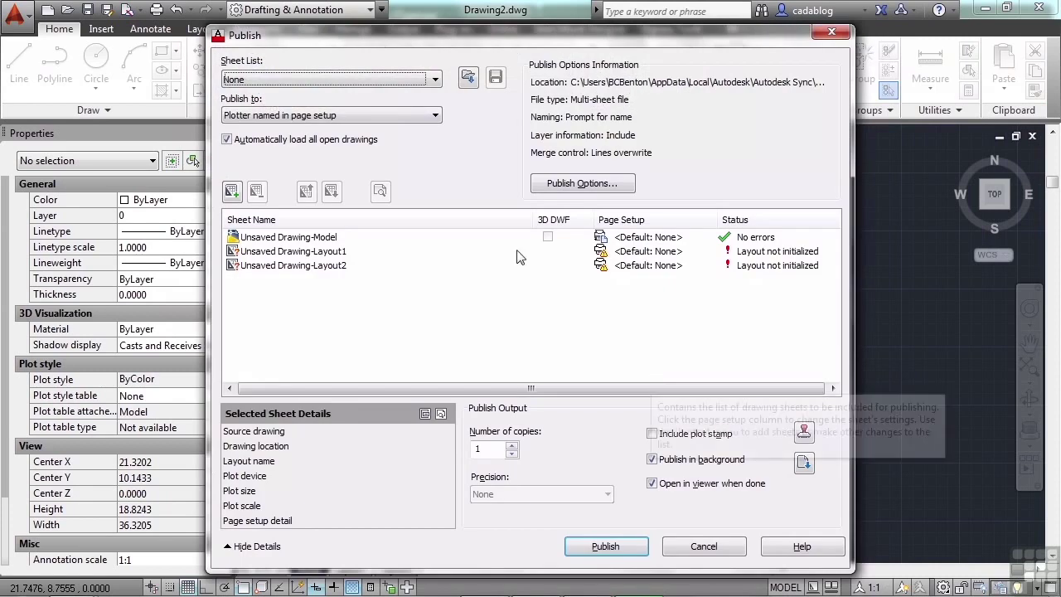
pyautogui.click(291, 265)
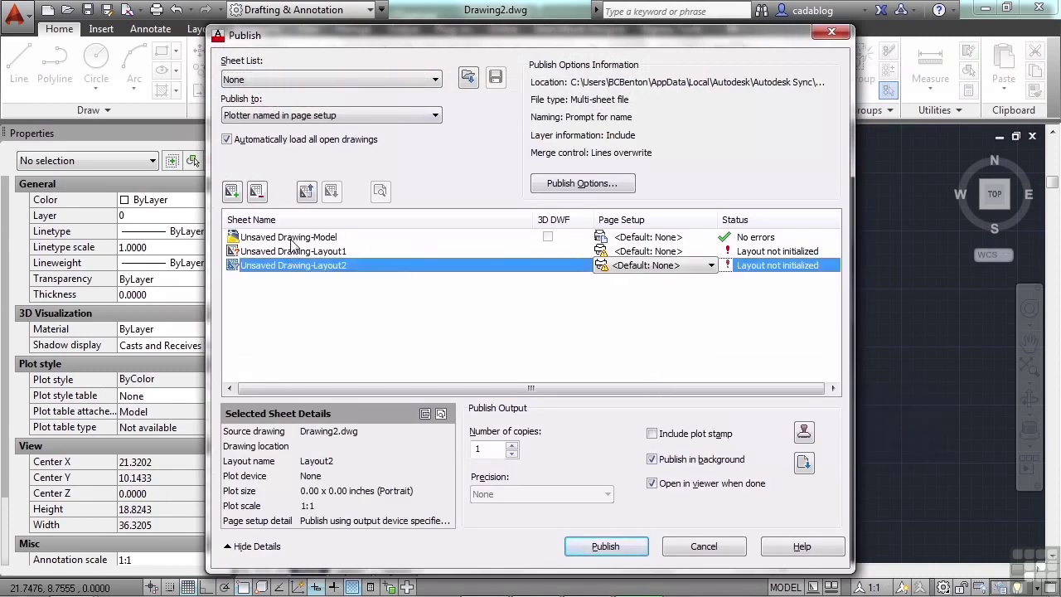
pyautogui.keyDown('shift'); pyautogui.click(290, 237); pyautogui.keyUp('shift')
pyautogui.rightClick(290, 237)
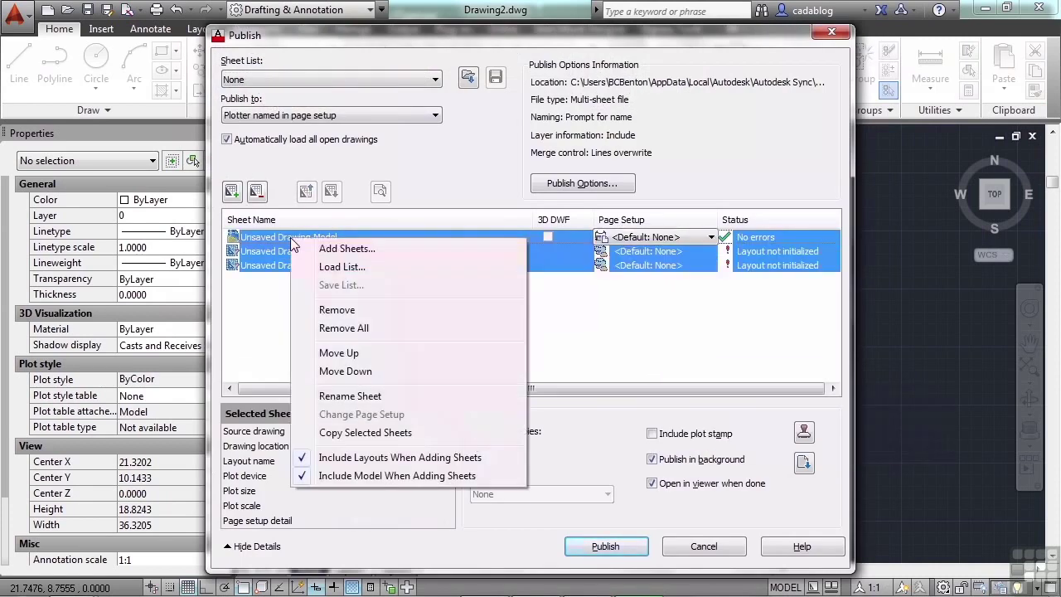
pyautogui.click(338, 308)
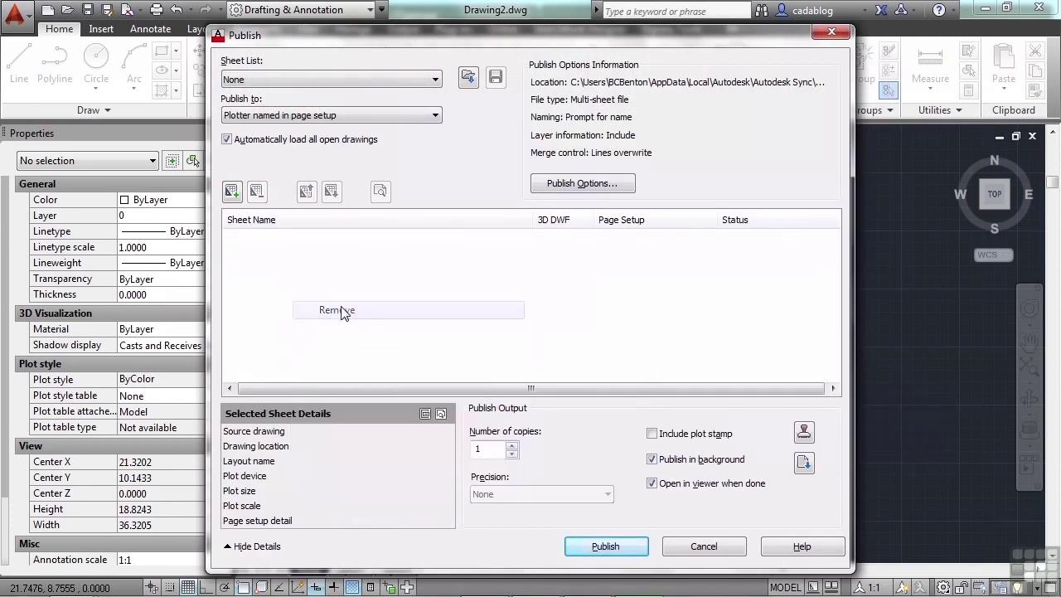
# Load the saved sheet list project publish.dsd into the Publish dialog.
pyautogui.click(469, 78)
pyautogui.click(419, 164)
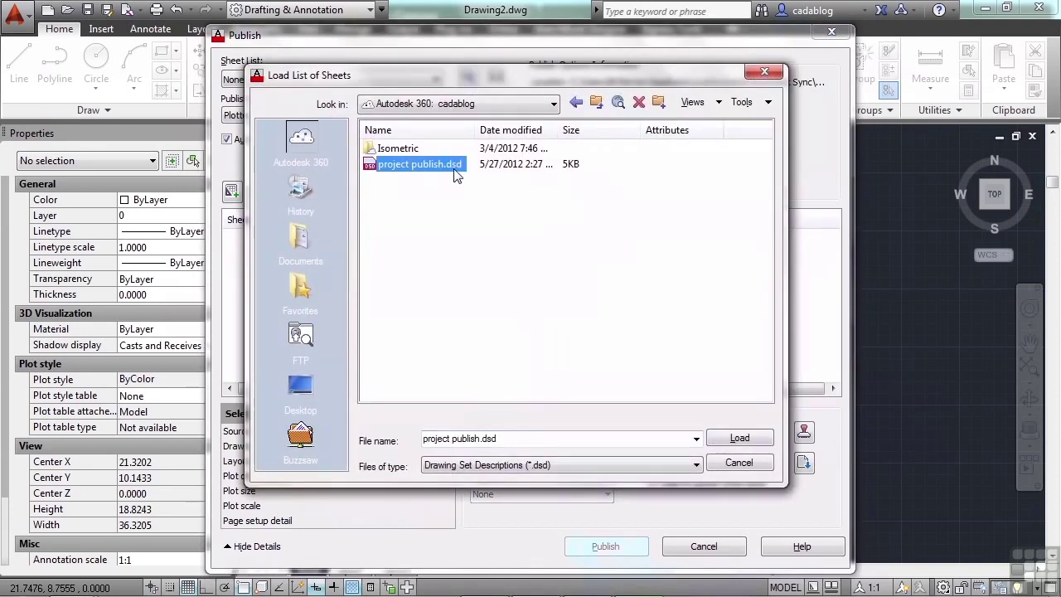
pyautogui.click(739, 438)
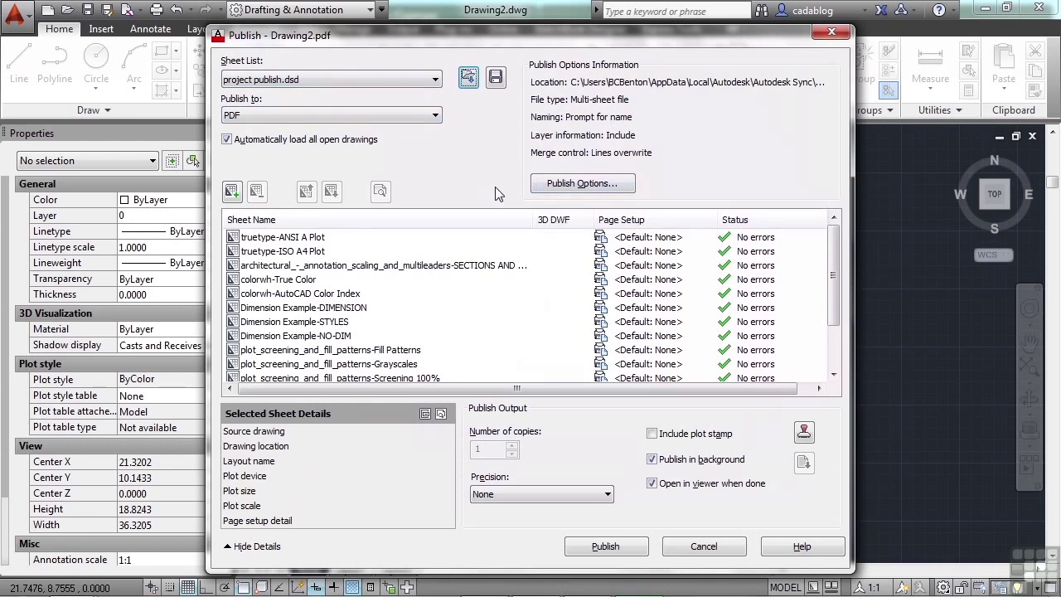
# Publish the loaded sheets to a multi-sheet PDF named project-publish.pdf.
pyautogui.click(629, 552)
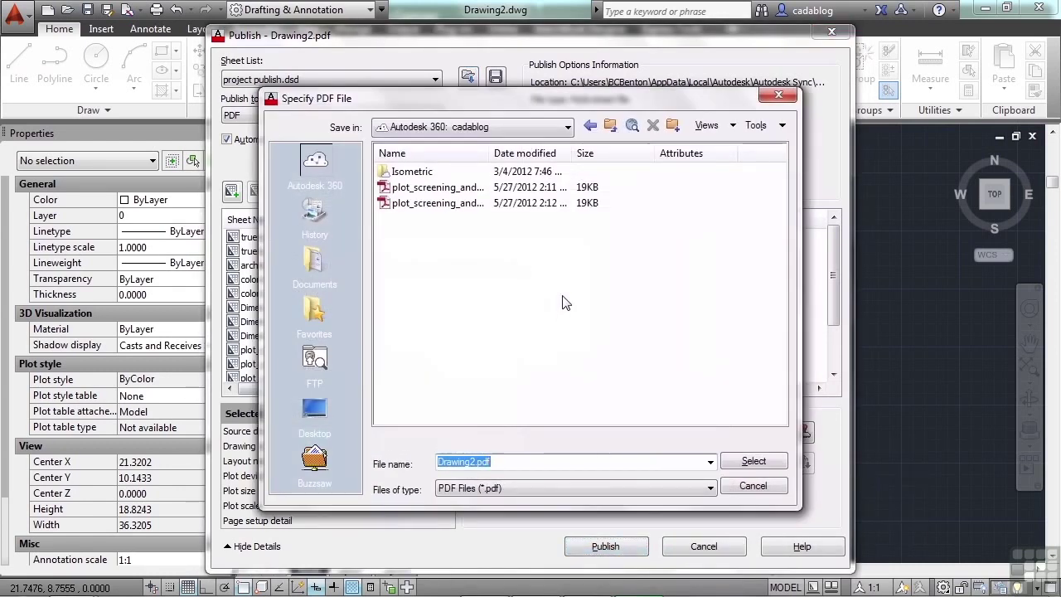
pyautogui.click(470, 461)
pyautogui.moveTo(470, 462); pyautogui.dragTo(437, 462)
pyautogui.press('BackSpace')
pyautogui.write('project-publi')
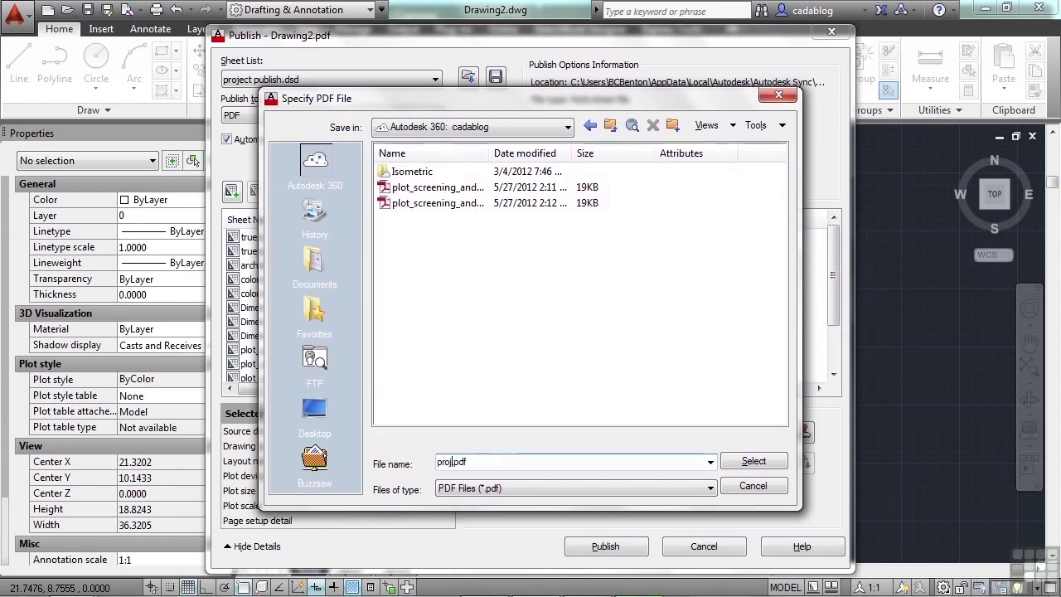
pyautogui.write('sh')
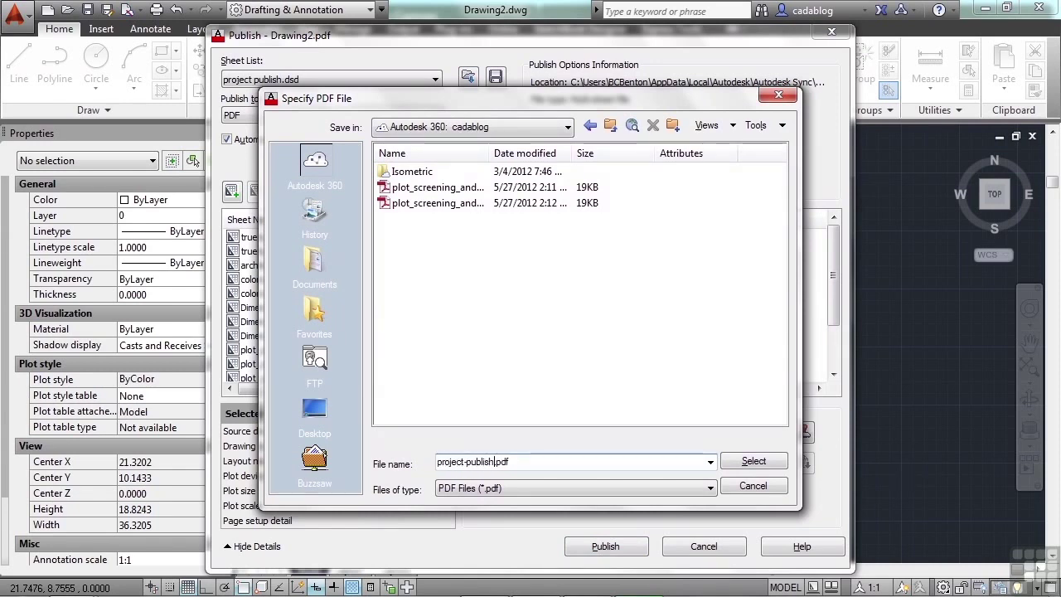
pyautogui.click(748, 469)
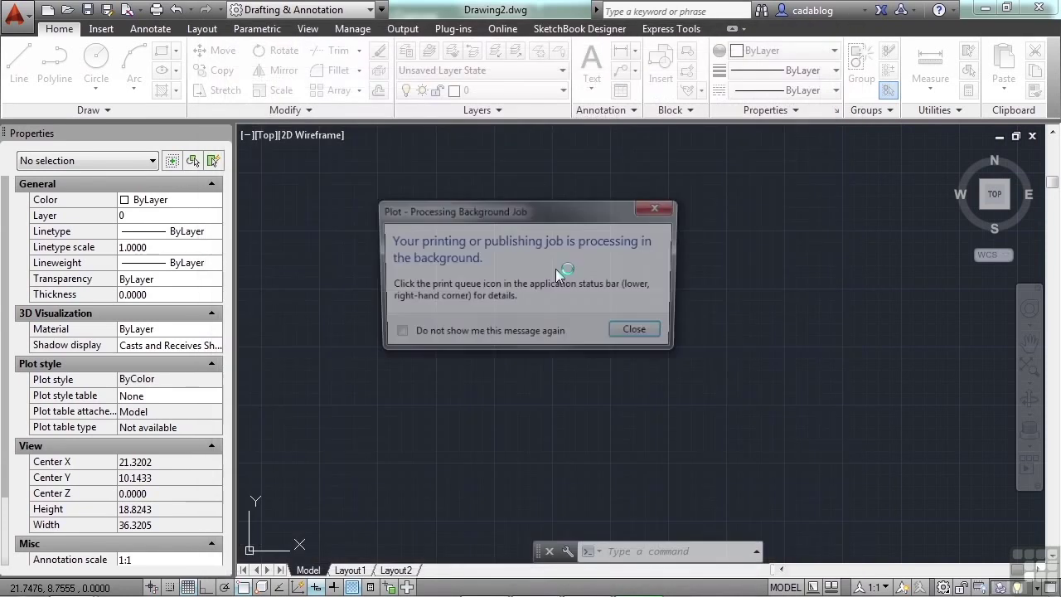
# Dismiss the background processing notice, wait for the publish job and close its completion notification.
pyautogui.click(639, 333)
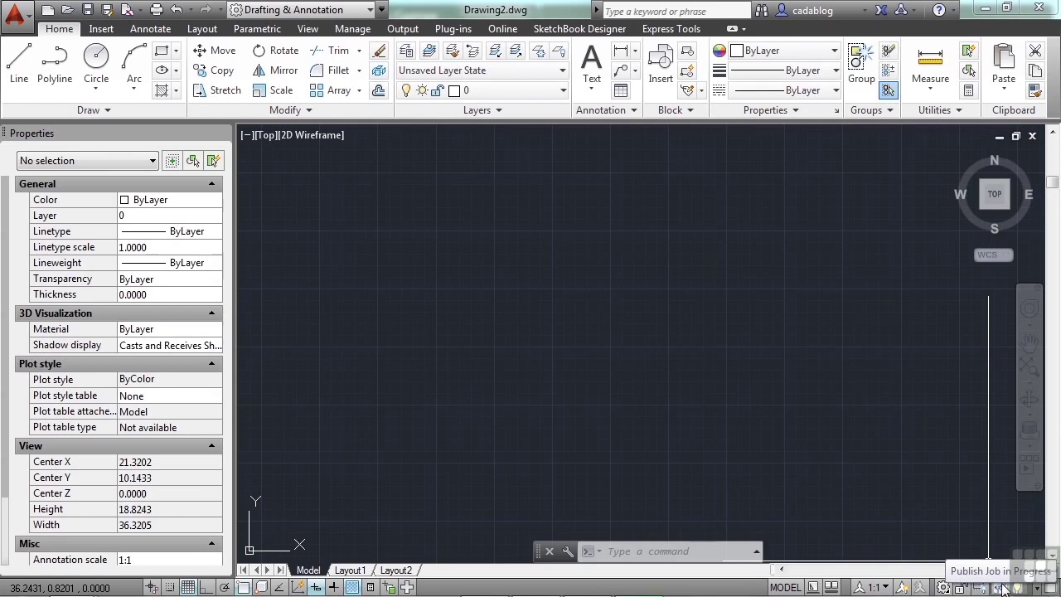
pyautogui.click(489, 254)
pyautogui.click(429, 293)
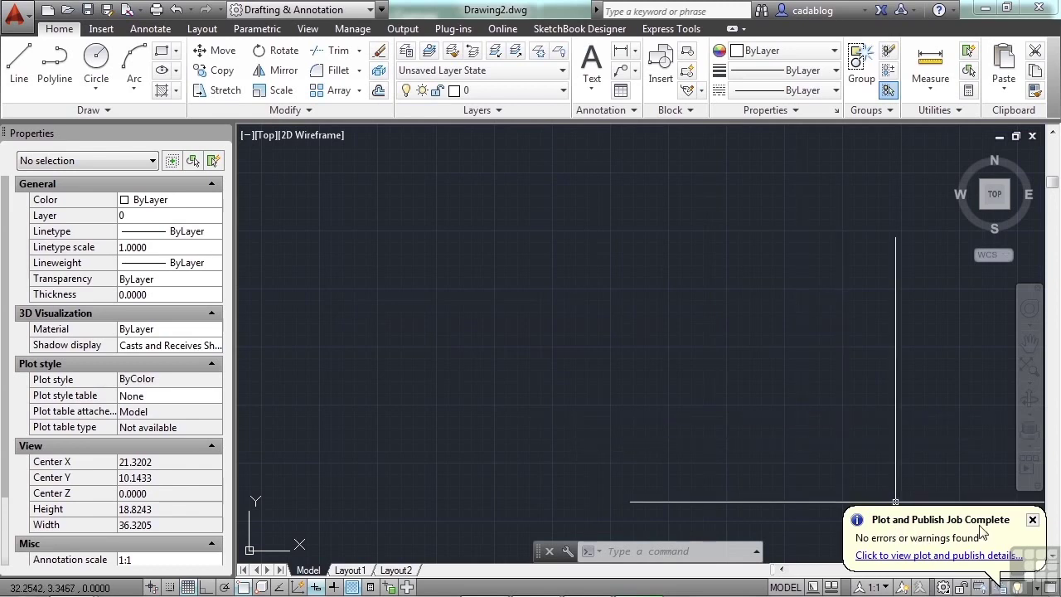
pyautogui.click(1033, 520)
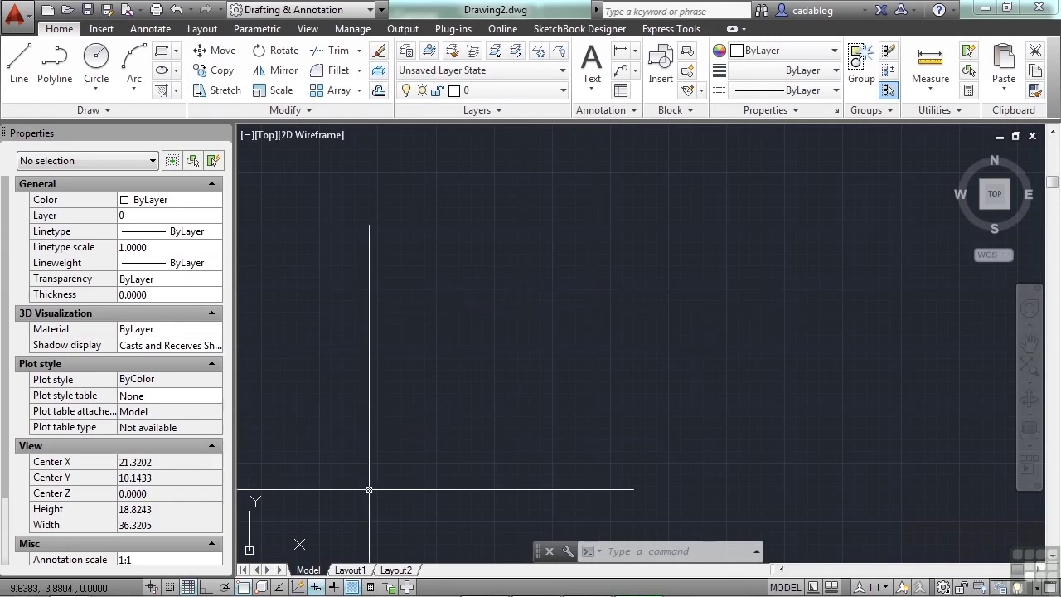
# Switch to the File Explorer window for drive X:, check the size of project-publish.pdf and open it in Adobe Reader.
pyautogui.moveTo(83, 578)
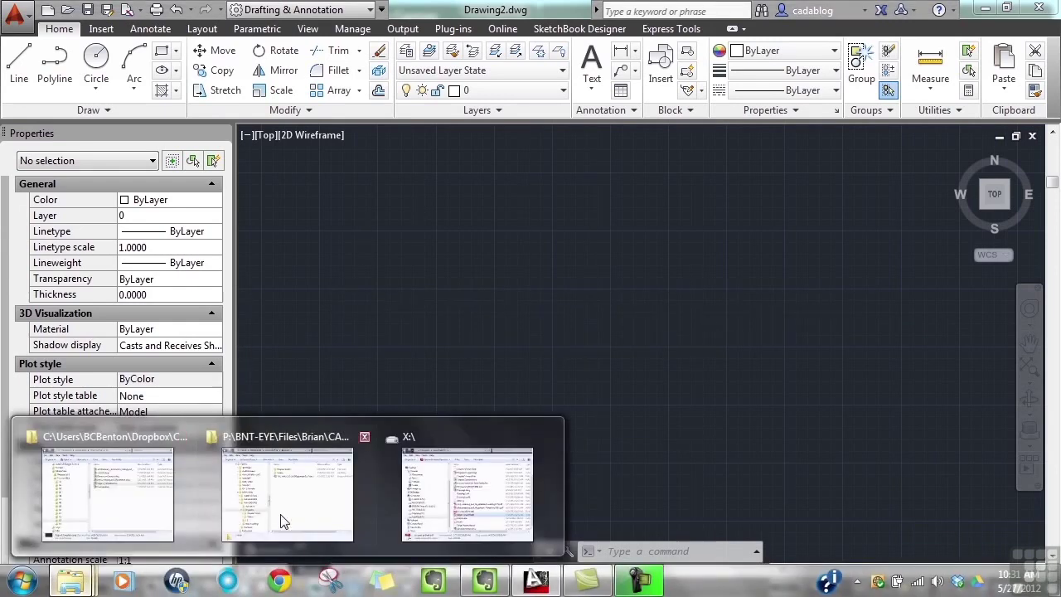
pyautogui.click(486, 490)
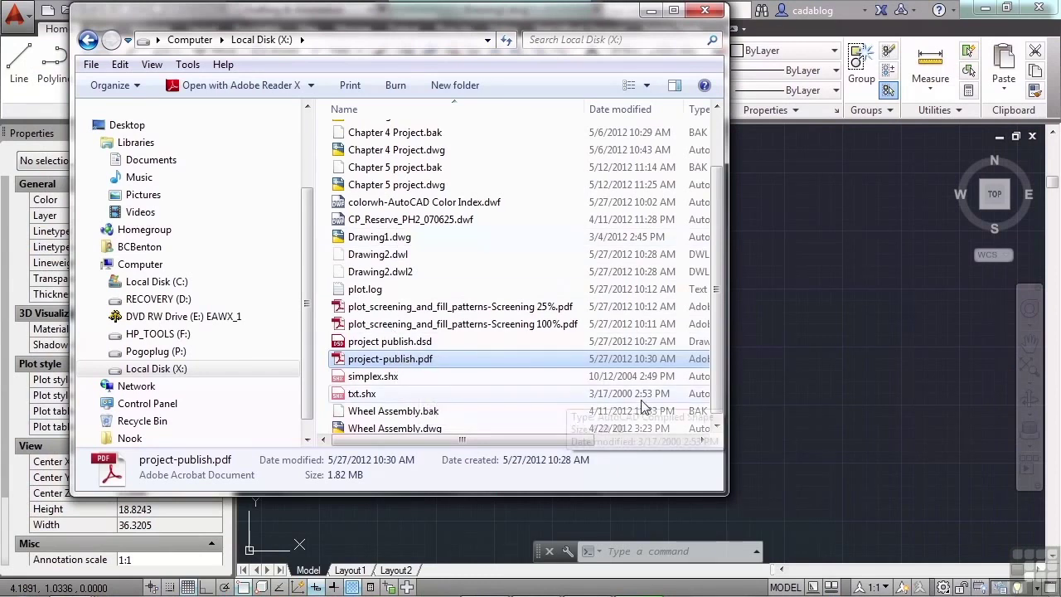
pyautogui.moveTo(547, 440); pyautogui.dragTo(672, 391)
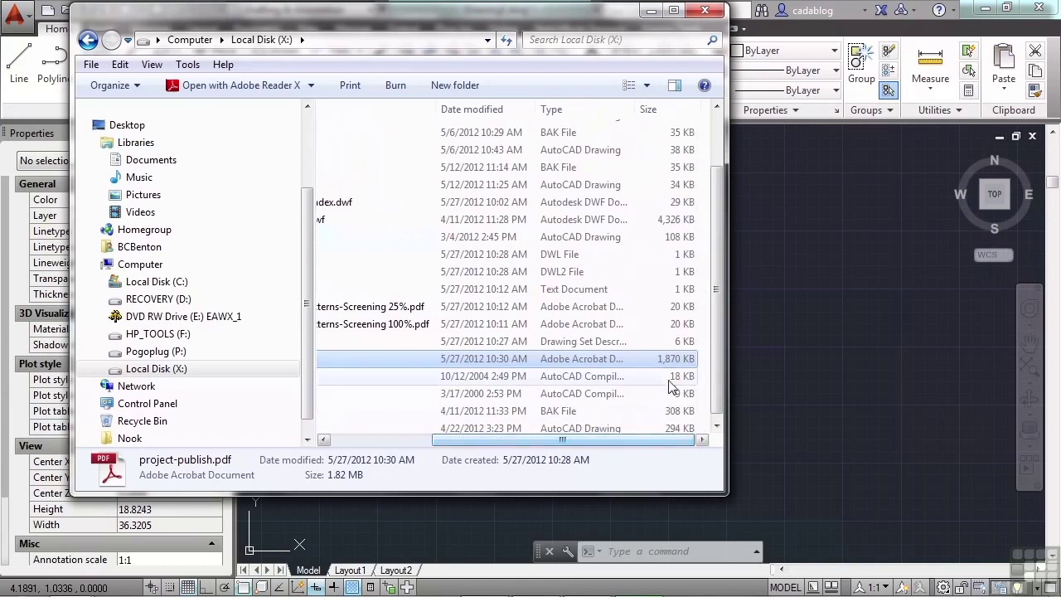
pyautogui.moveTo(665, 440); pyautogui.dragTo(534, 443)
pyautogui.doubleClick(417, 359)
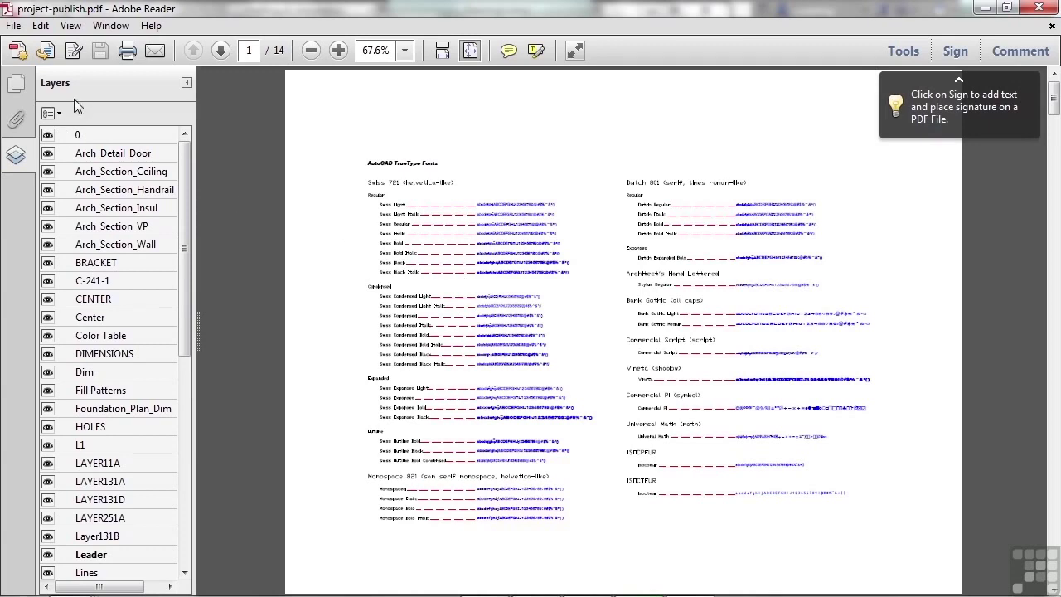
# Look through the full list of layers included in the PDF and collapse the layer list.
pyautogui.moveTo(184, 175); pyautogui.dragTo(187, 379)
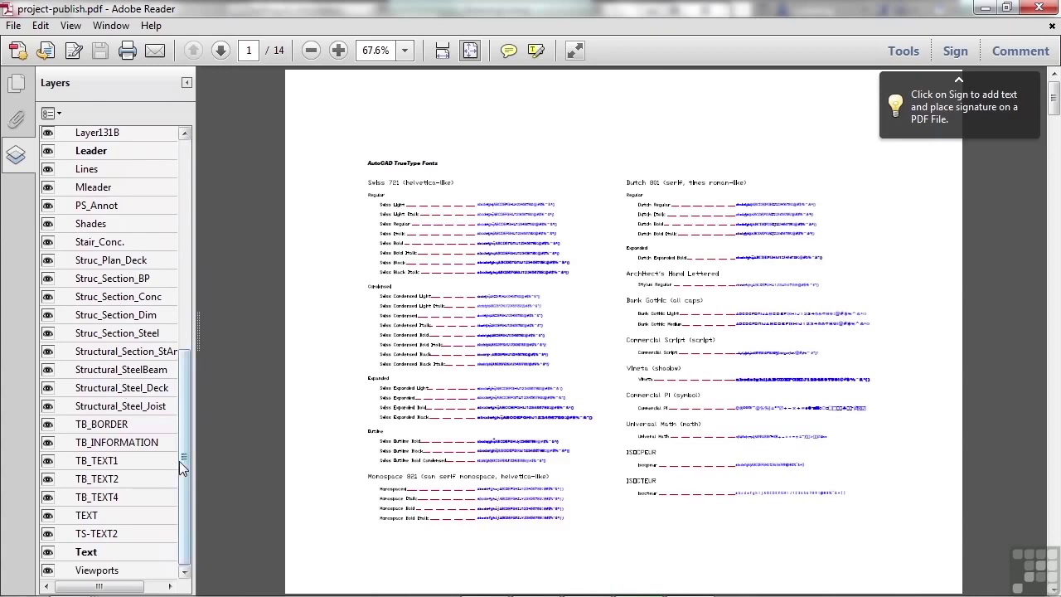
pyautogui.moveTo(187, 466); pyautogui.dragTo(112, 192)
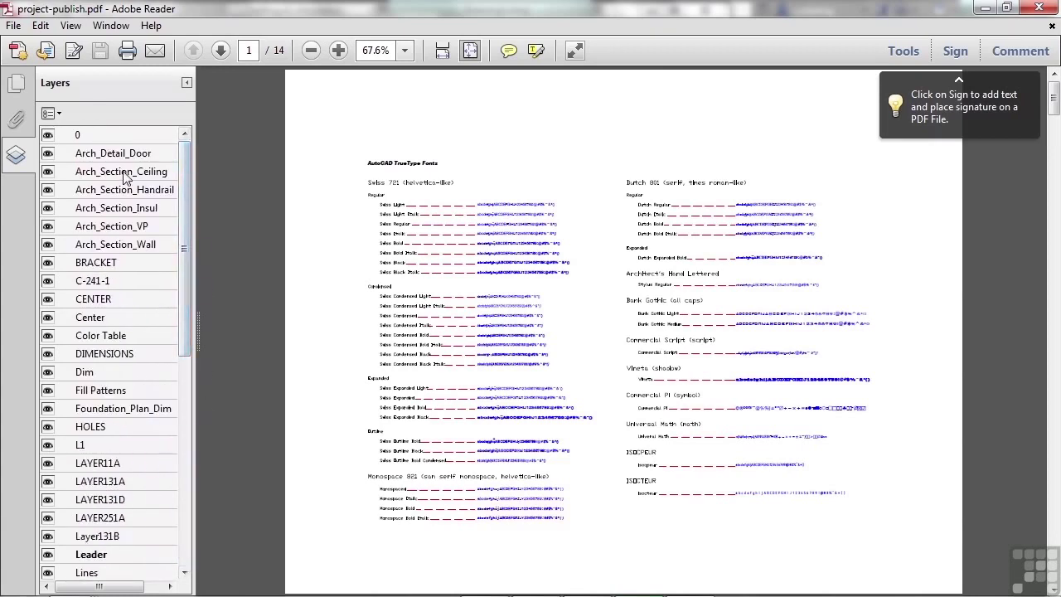
pyautogui.click(187, 82)
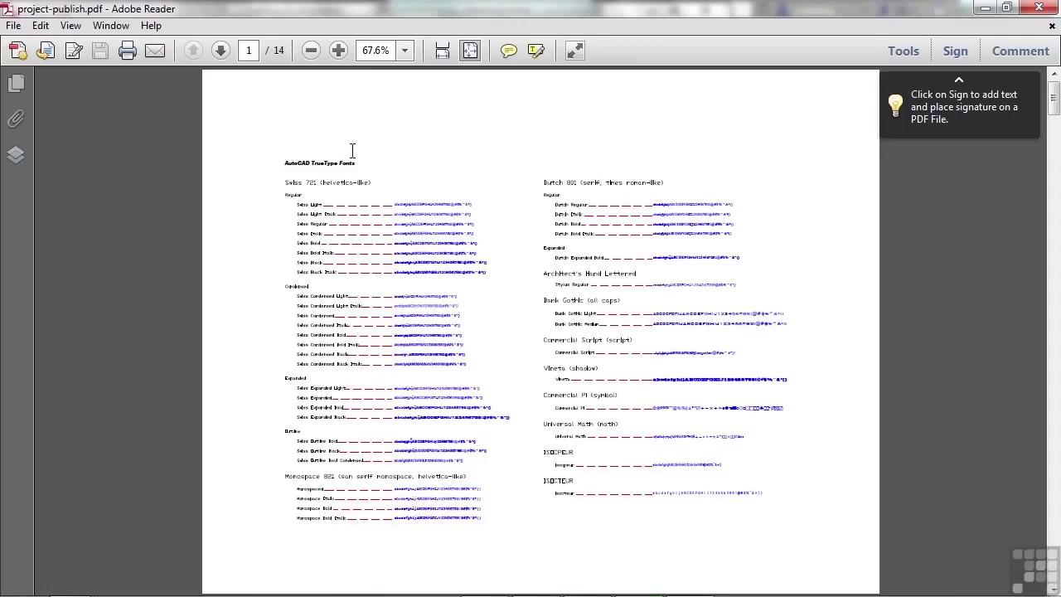
# Examine every sheet of the published PDF through page 14, close the PDF and file windows and return to AutoCAD.
pyautogui.click(221, 51)
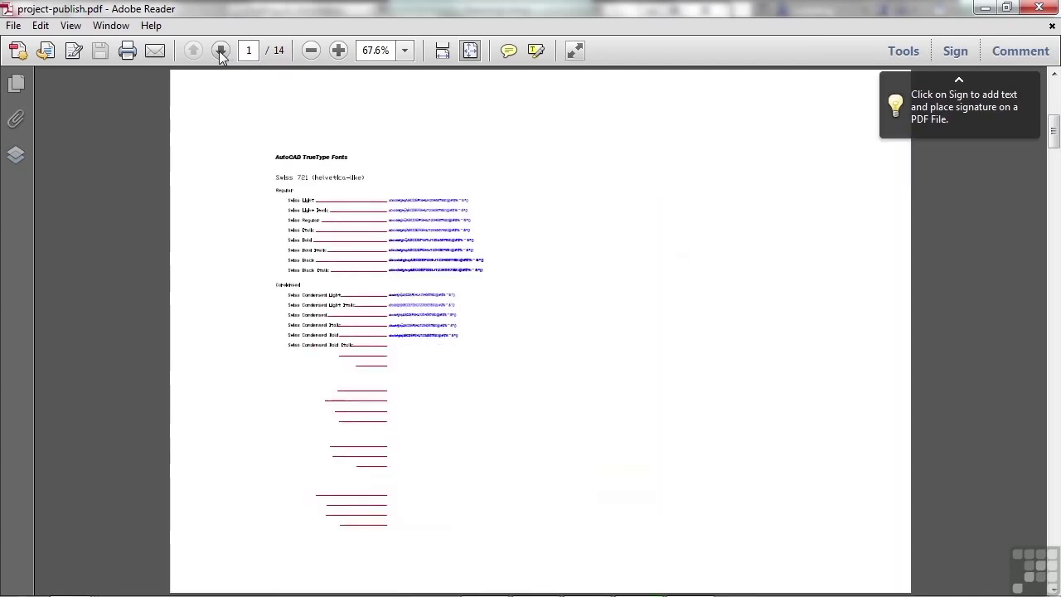
pyautogui.click(220, 52)
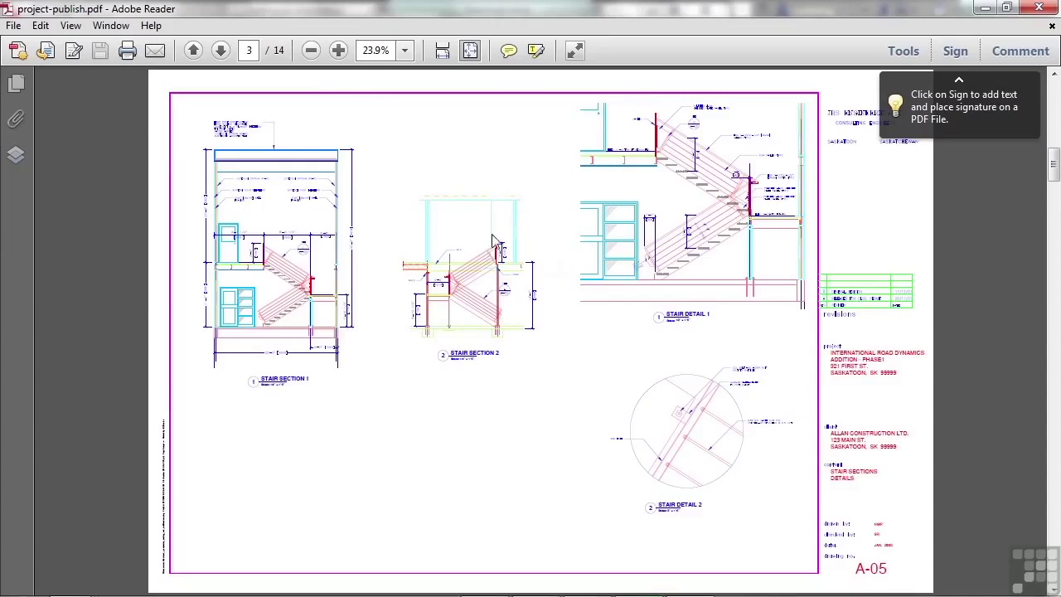
pyautogui.click(221, 51)
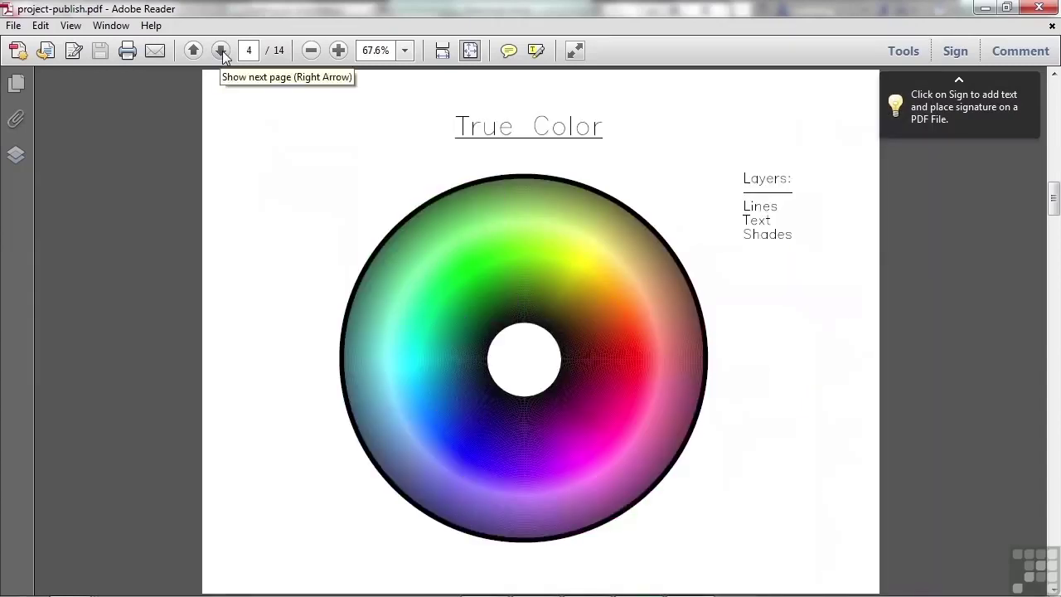
pyautogui.click(220, 51)
pyautogui.click(221, 51)
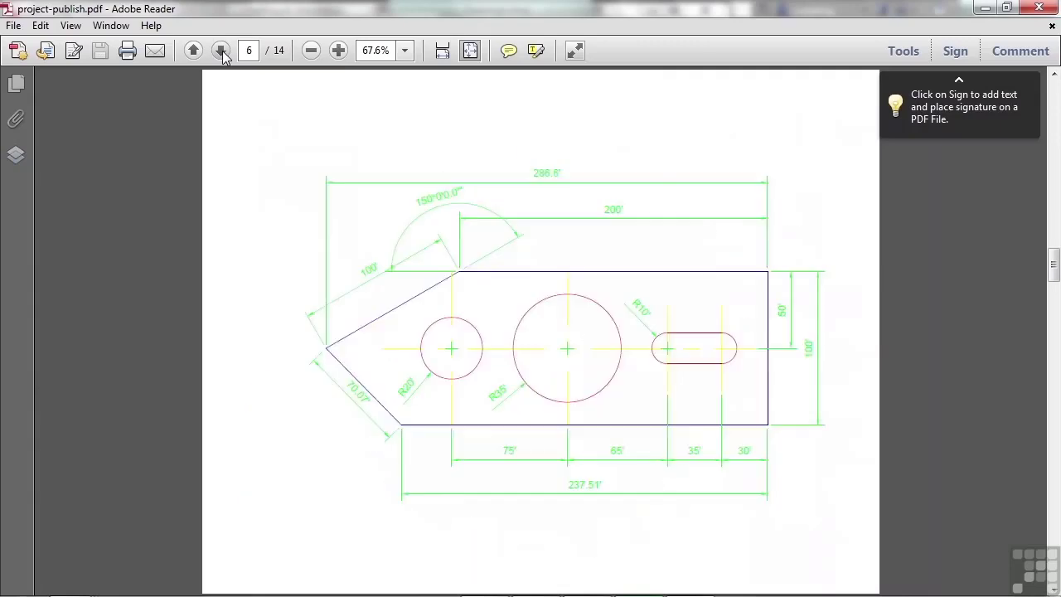
pyautogui.click(220, 50)
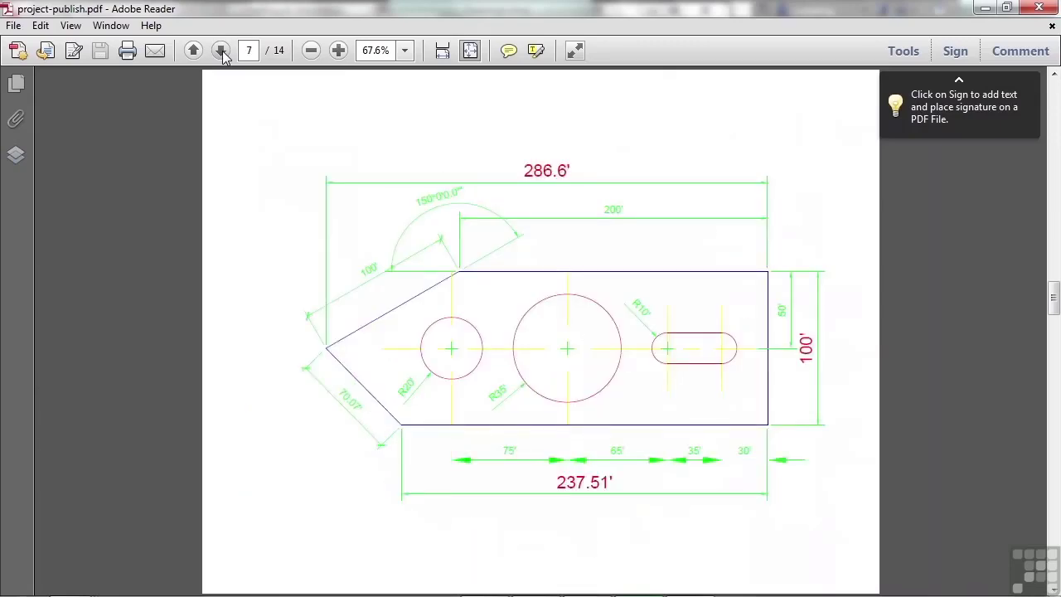
pyautogui.click(221, 51)
pyautogui.click(220, 51)
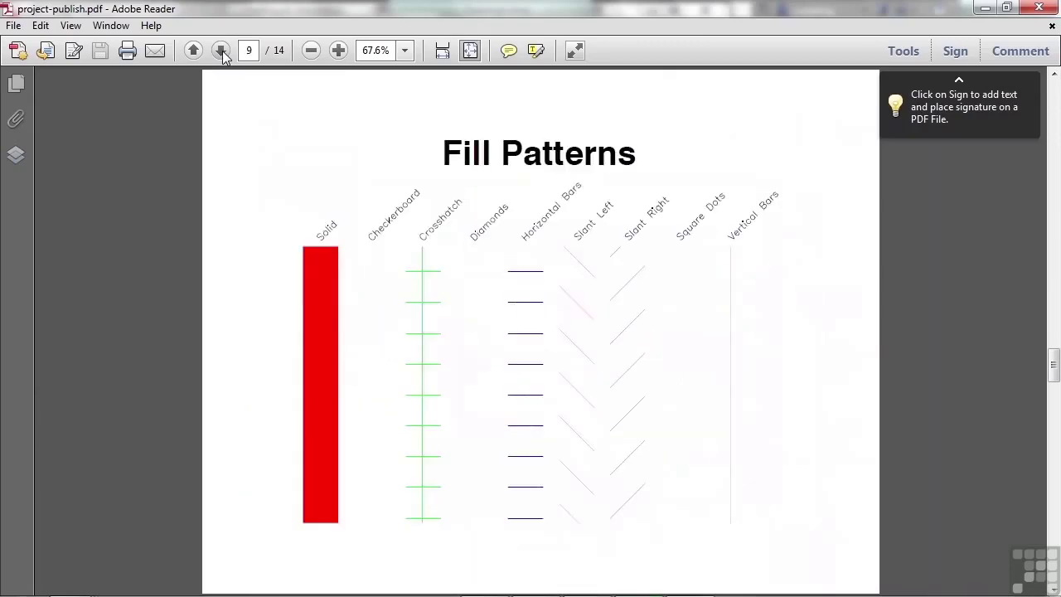
pyautogui.click(220, 50)
pyautogui.click(220, 51)
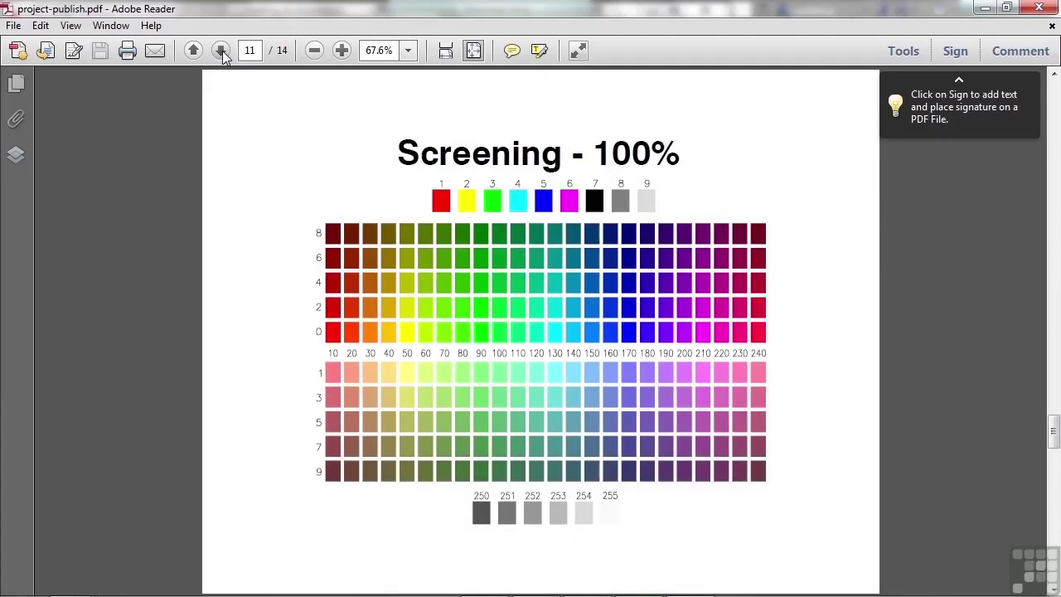
pyautogui.click(221, 51)
pyautogui.click(220, 51)
pyautogui.click(221, 51)
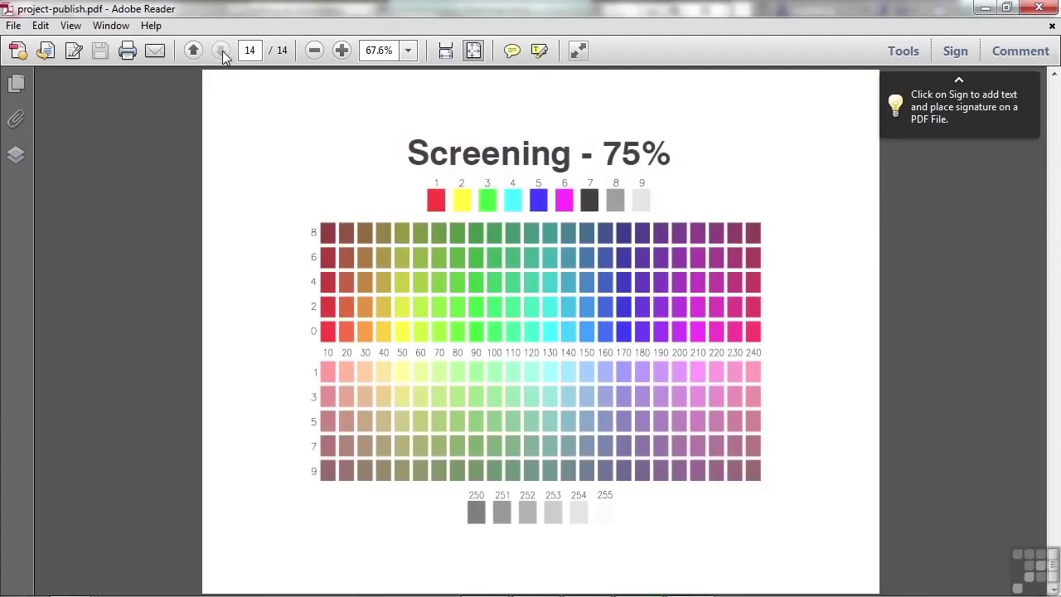
pyautogui.click(1038, 8)
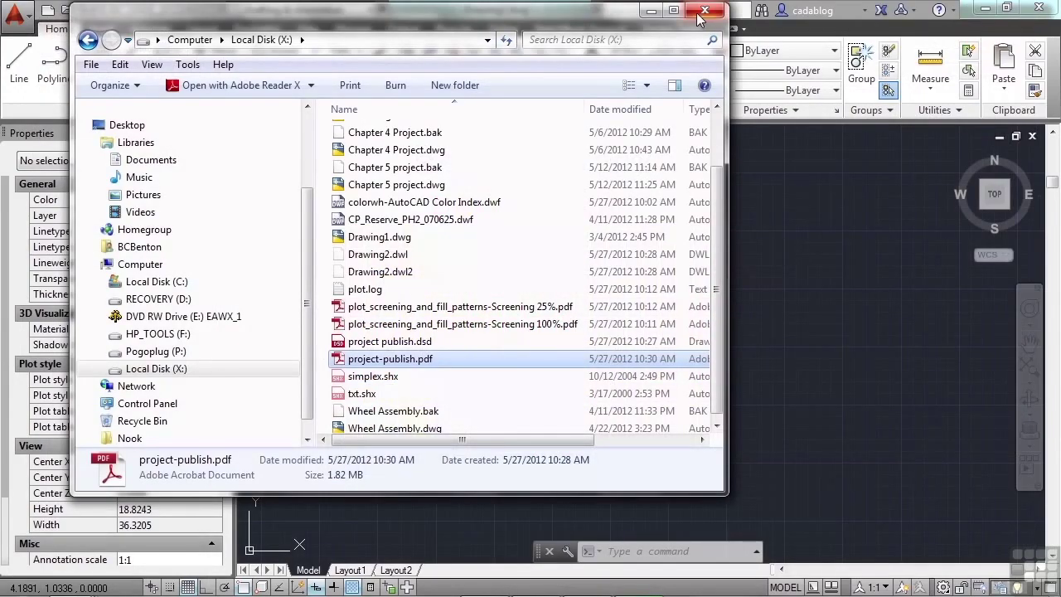
pyautogui.click(701, 14)
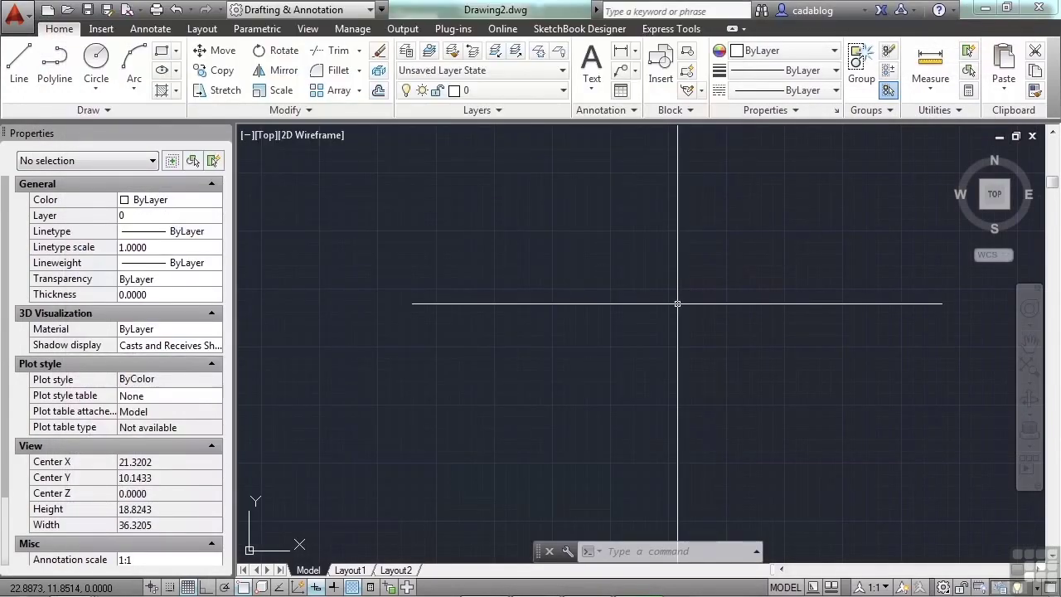